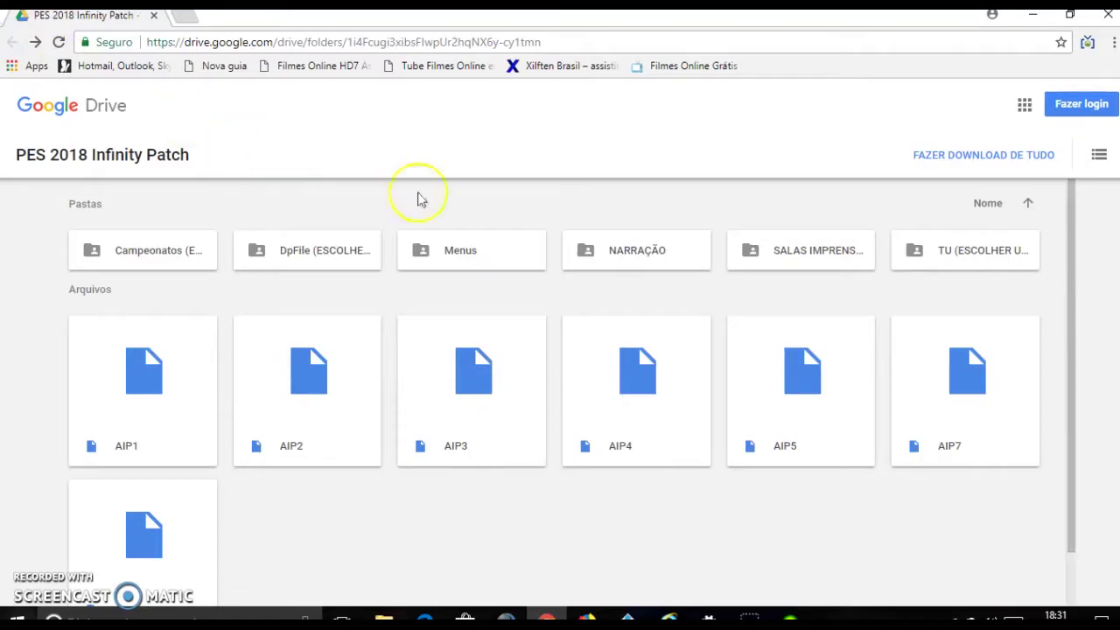
Examine the preview images of MENU 1 in the Menus folder, and return to the list of menus
mouse_move(490, 250)
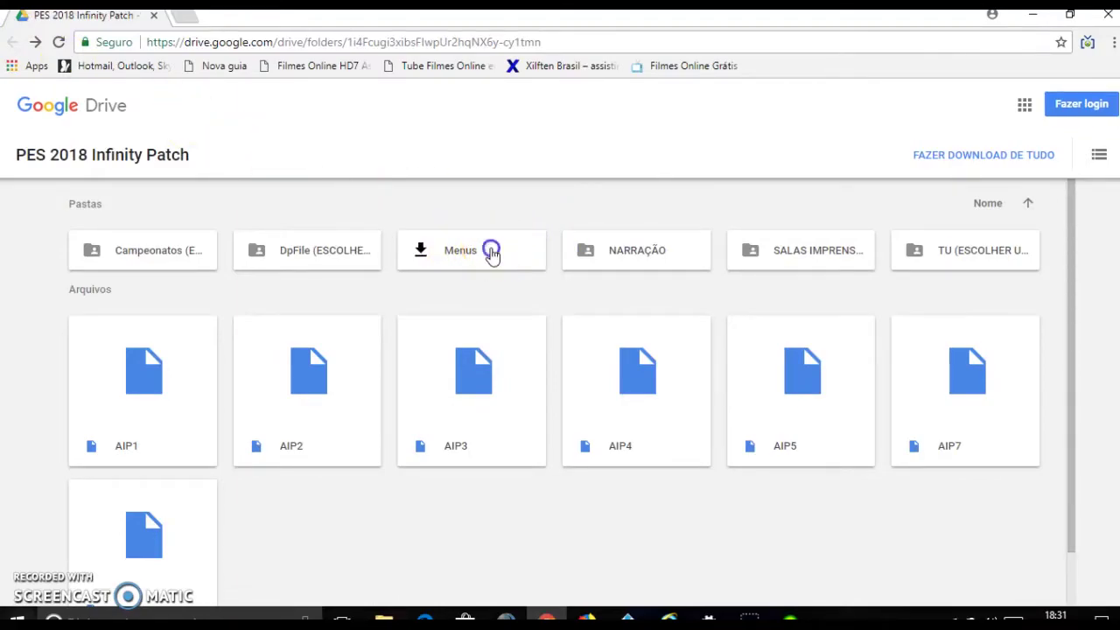
left_click(492, 252)
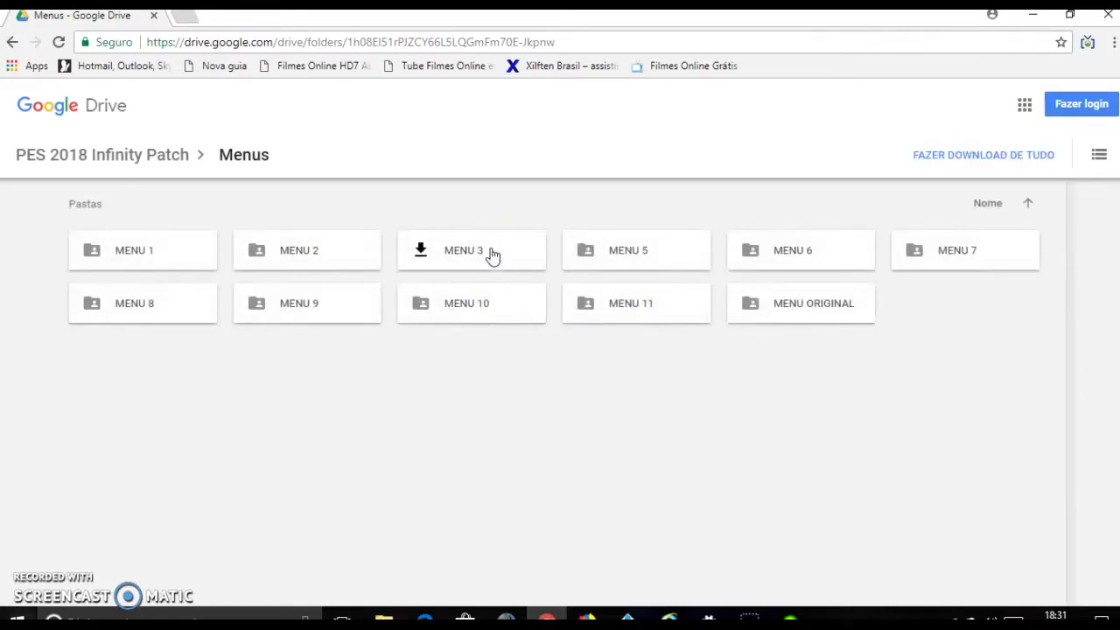
left_click(149, 252)
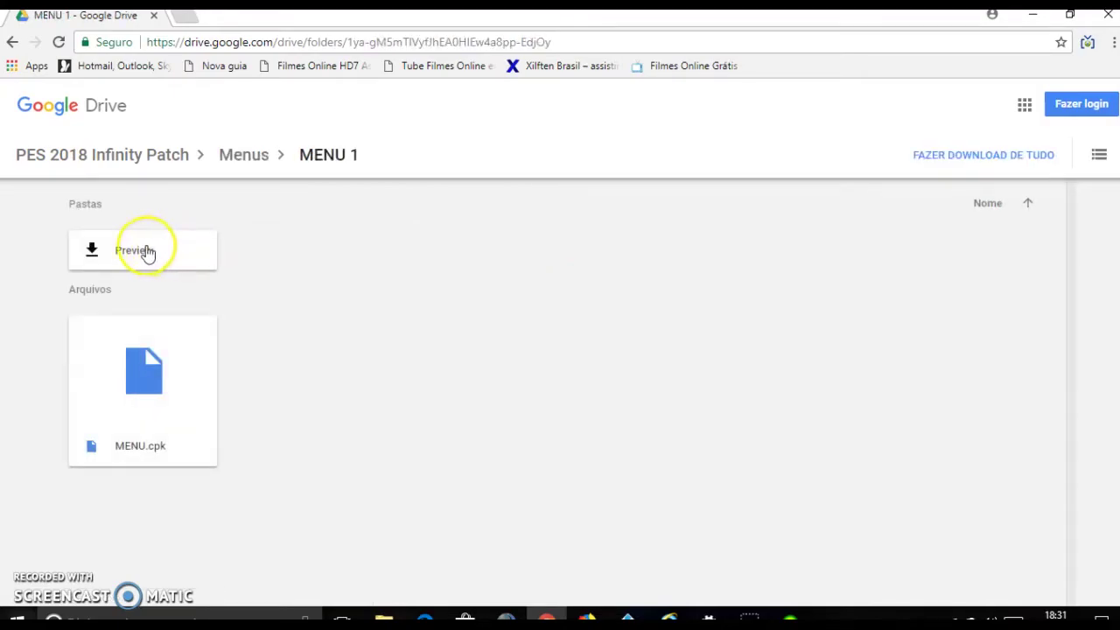
left_click(147, 250)
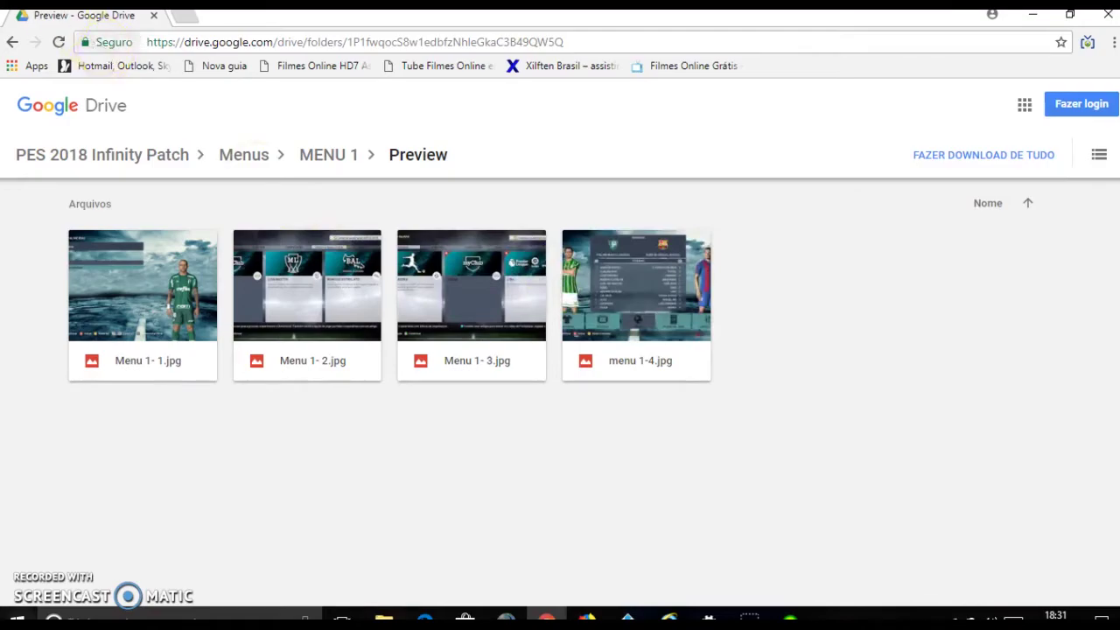
left_click(14, 44)
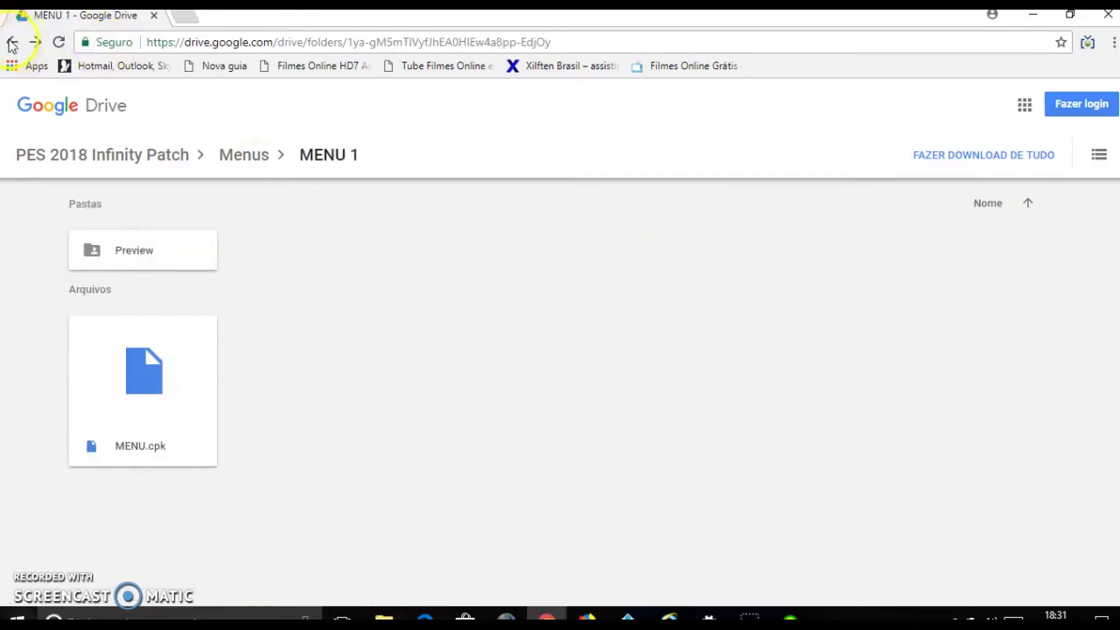
left_click(11, 44)
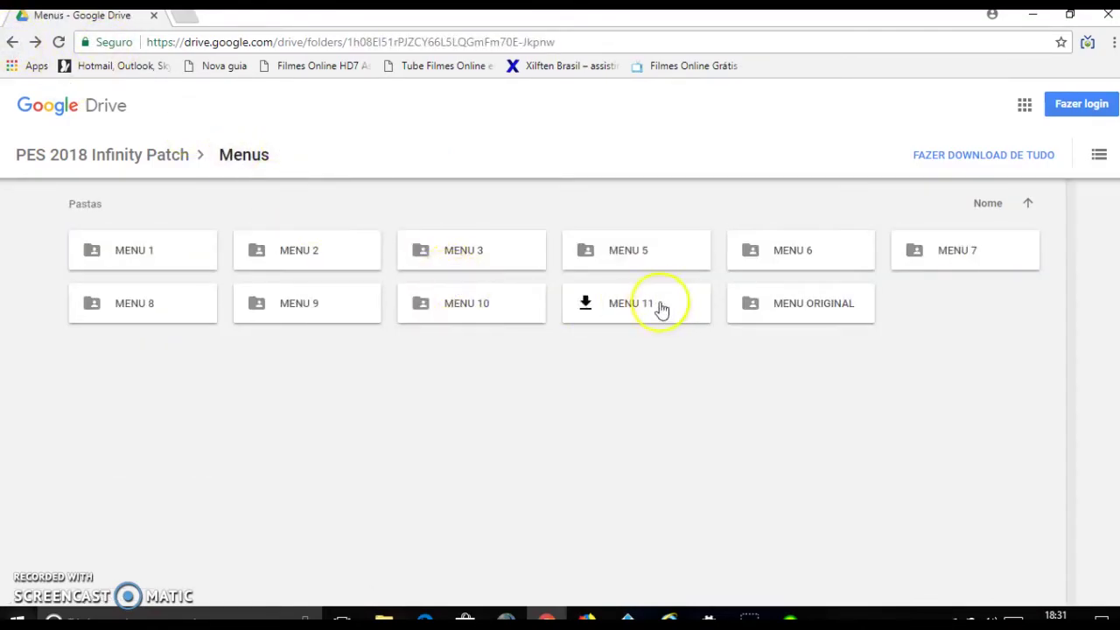
Examine the preview images of MENU 2 and return to the Menus folder
left_click(304, 249)
left_click(154, 248)
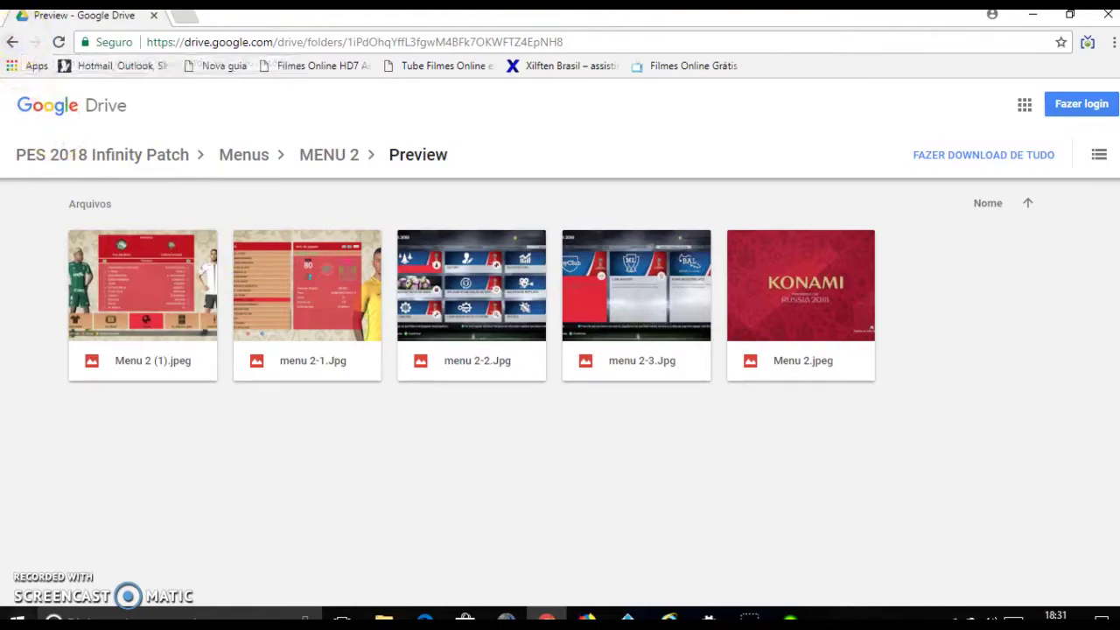
left_click(12, 42)
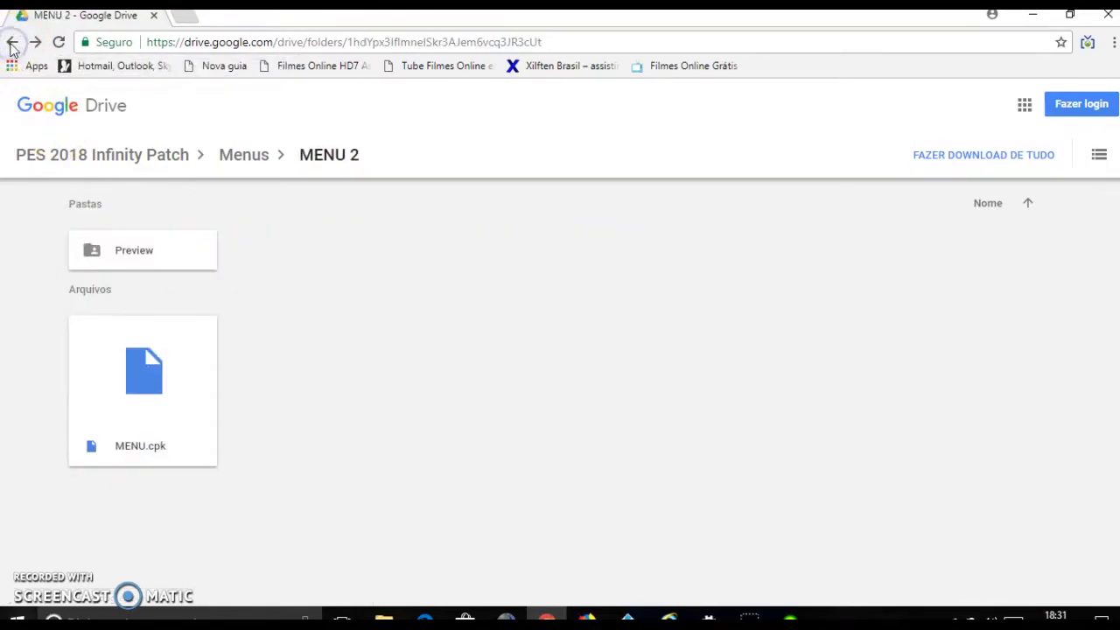
left_click(19, 43)
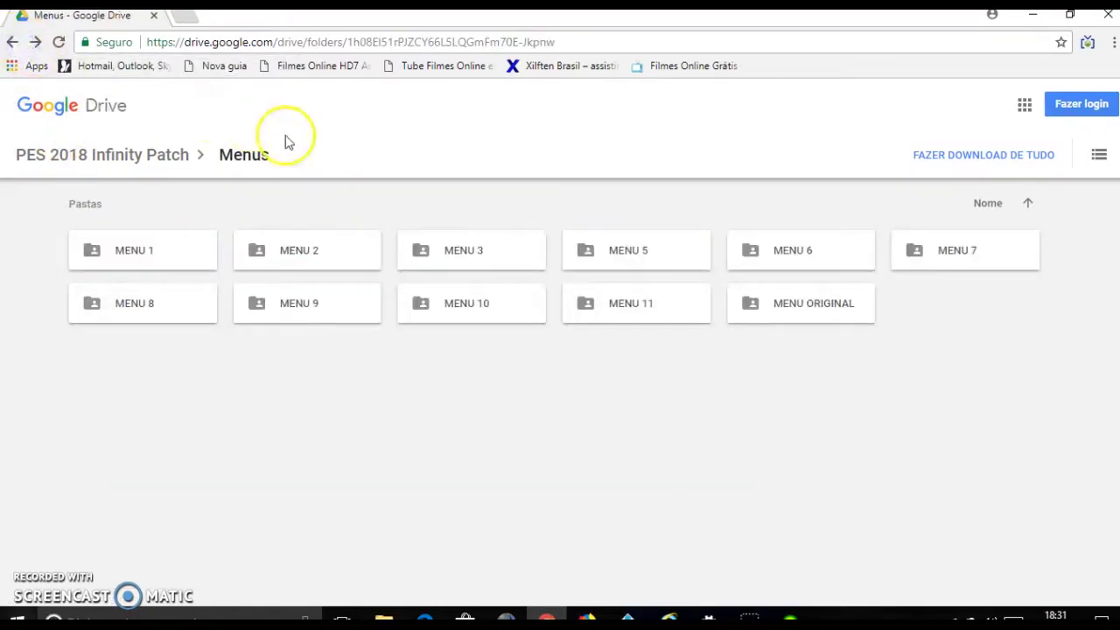
Examine the preview images of MENU 7, and go back to the main PES 2018 Infinity Patch folder
mouse_move(733, 265)
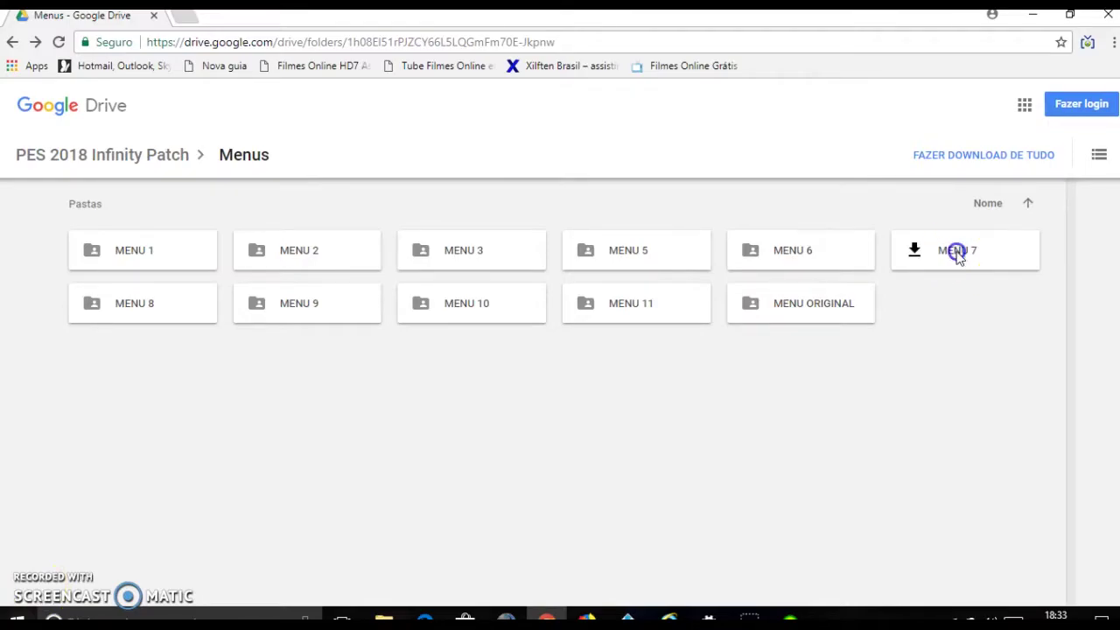
left_click(958, 254)
left_click(208, 251)
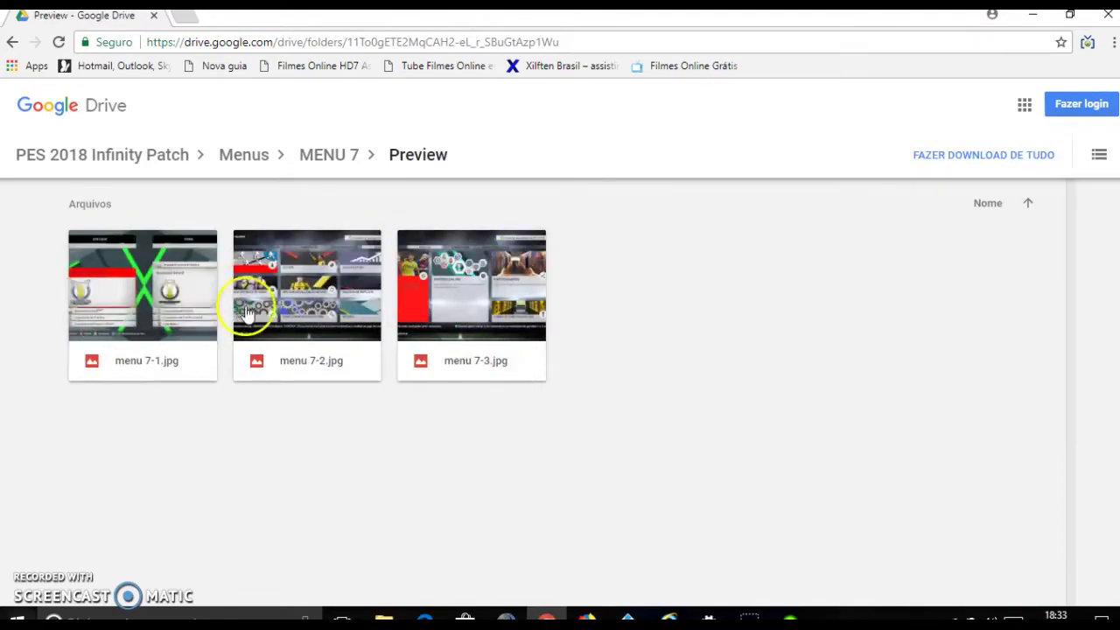
left_click(10, 42)
left_click(12, 44)
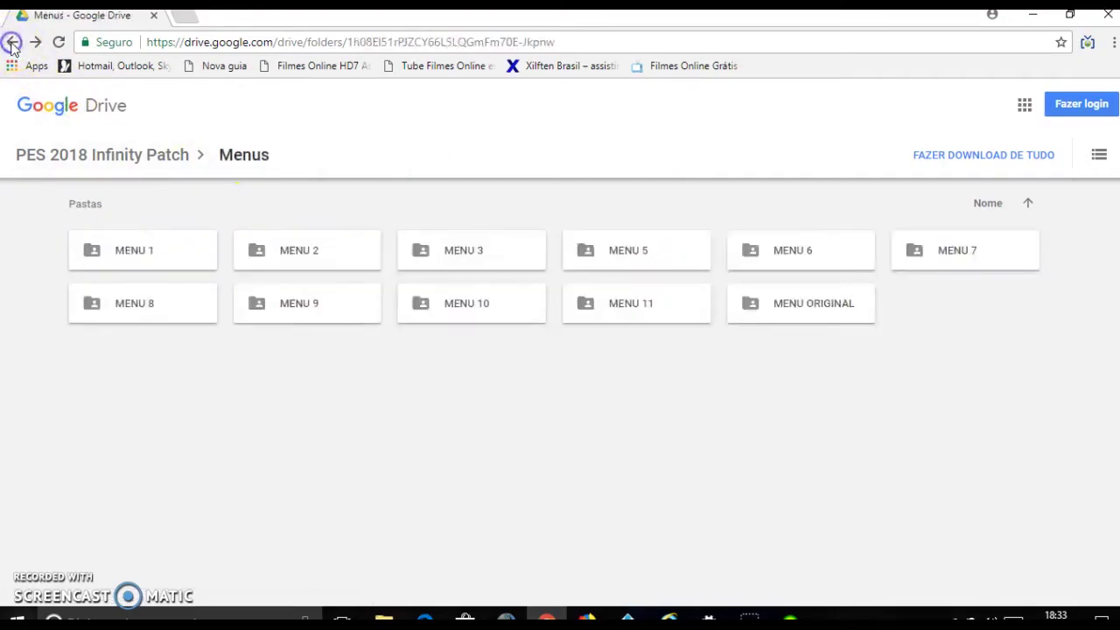
left_click(12, 44)
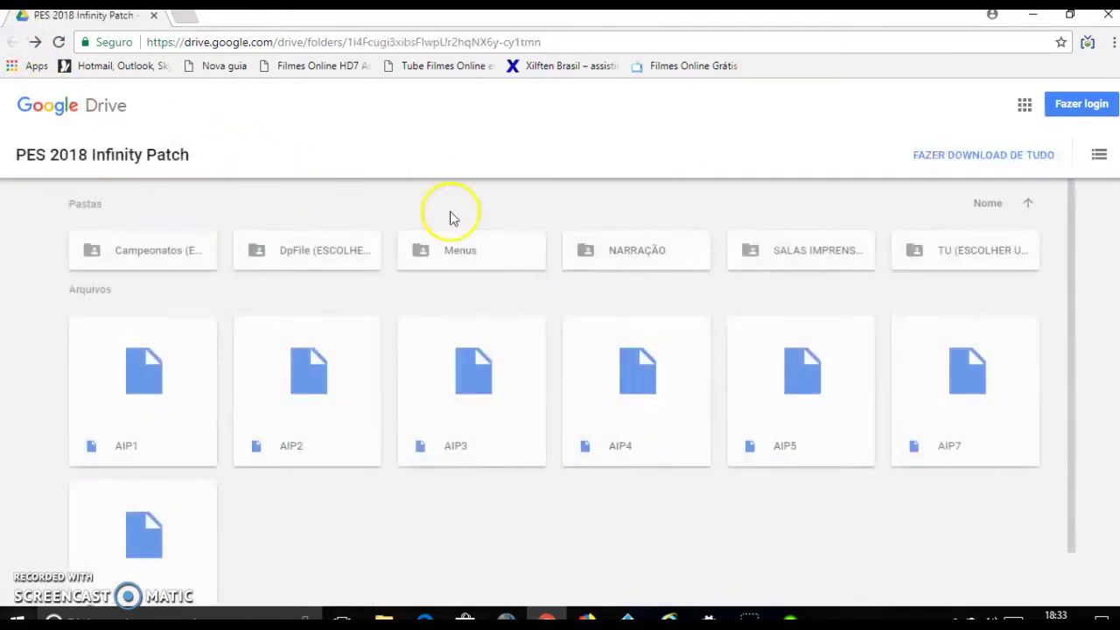
Review the narrator folders in NARRAÇÃO and the club press rooms in SALAS IMPRENSAS, returning to the main patch folder
left_click(682, 255)
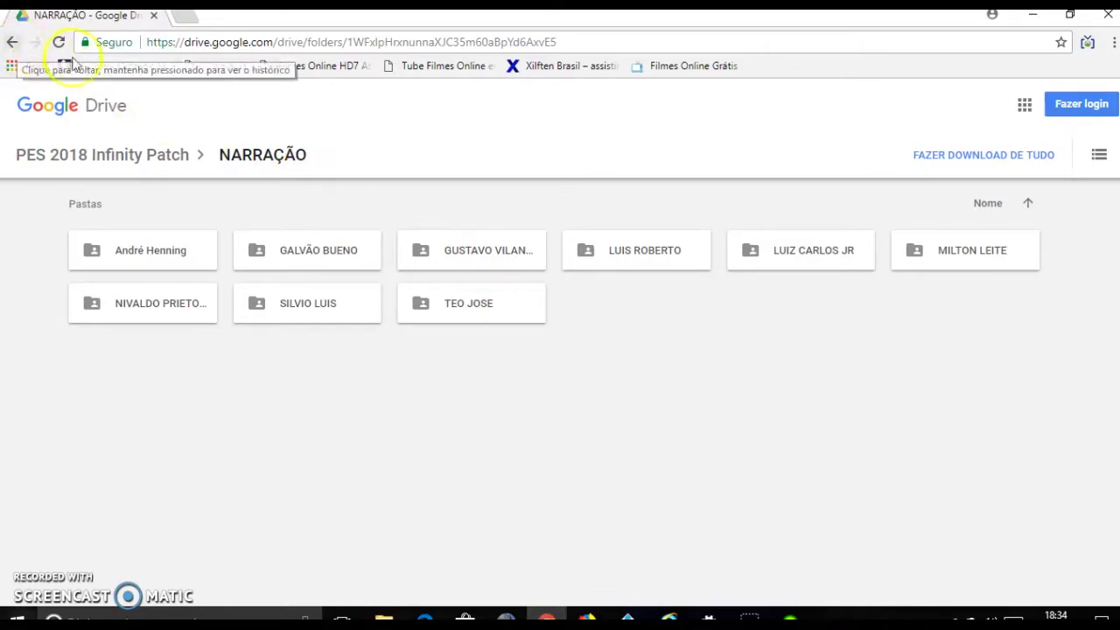
left_click(15, 42)
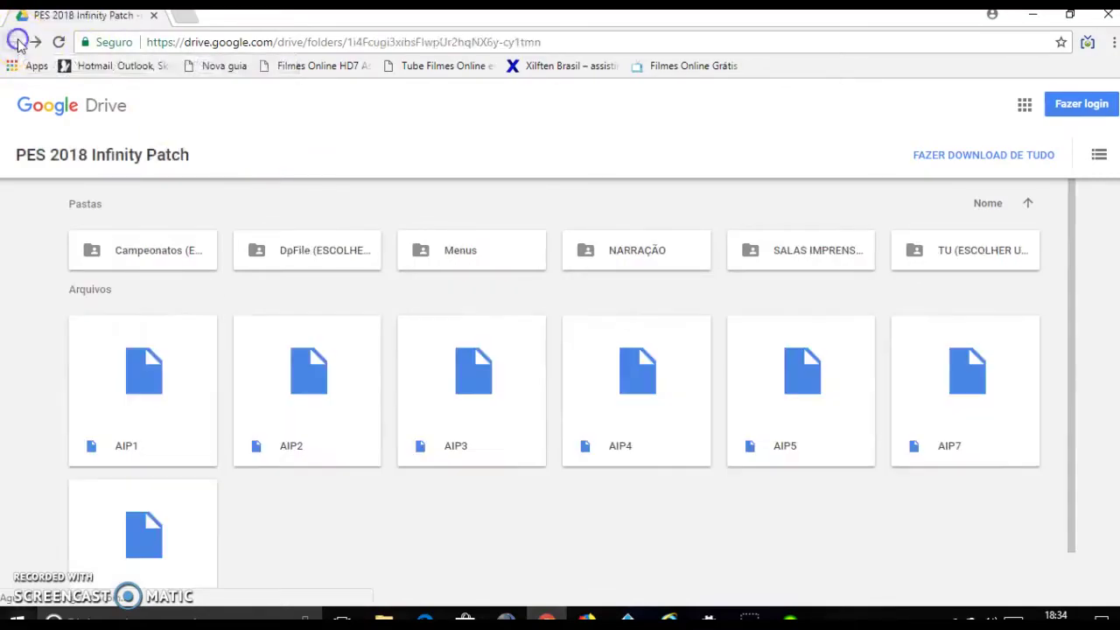
mouse_move(825, 250)
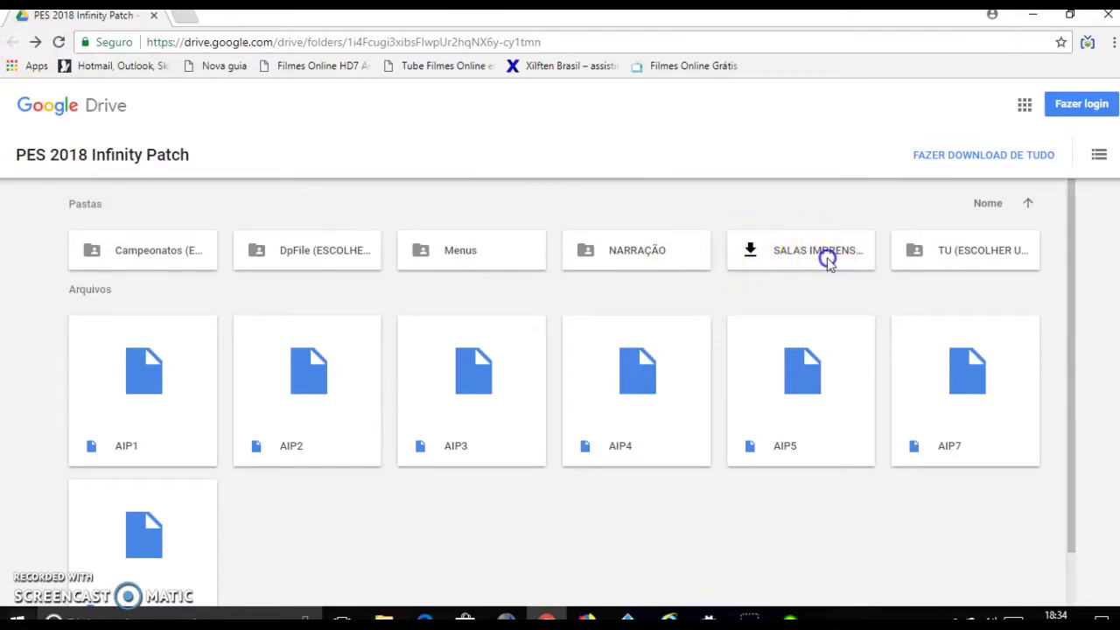
left_click(827, 260)
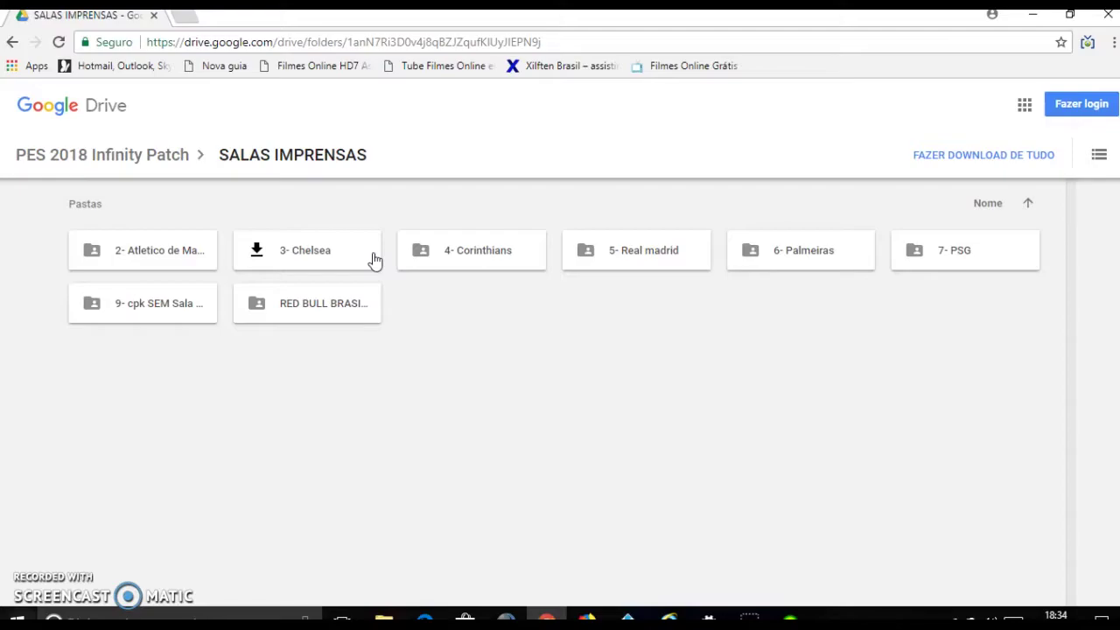
mouse_move(774, 269)
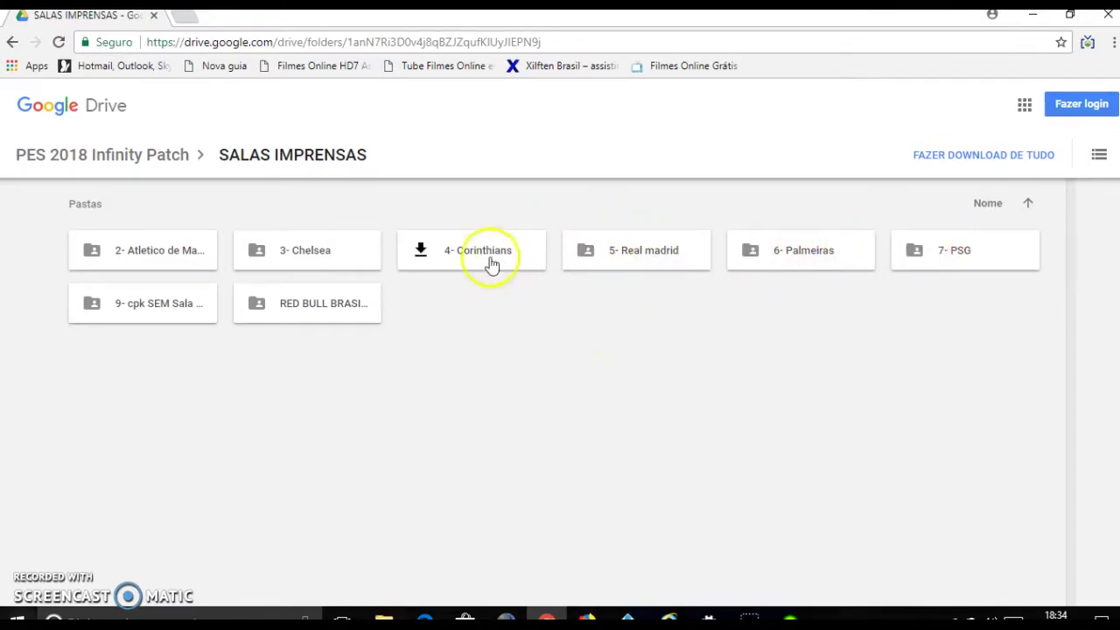
left_click(11, 43)
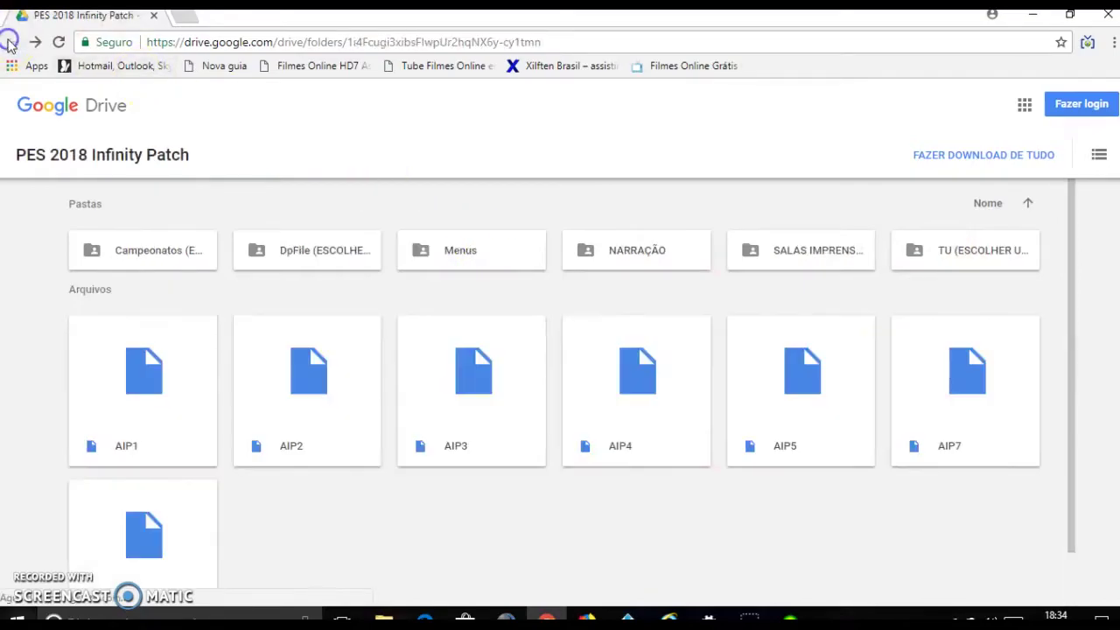
Check SALAS IMPRENSAS for the version without a press room, and review the update choices in TU (ESCOLHER UMA)
left_click(815, 250)
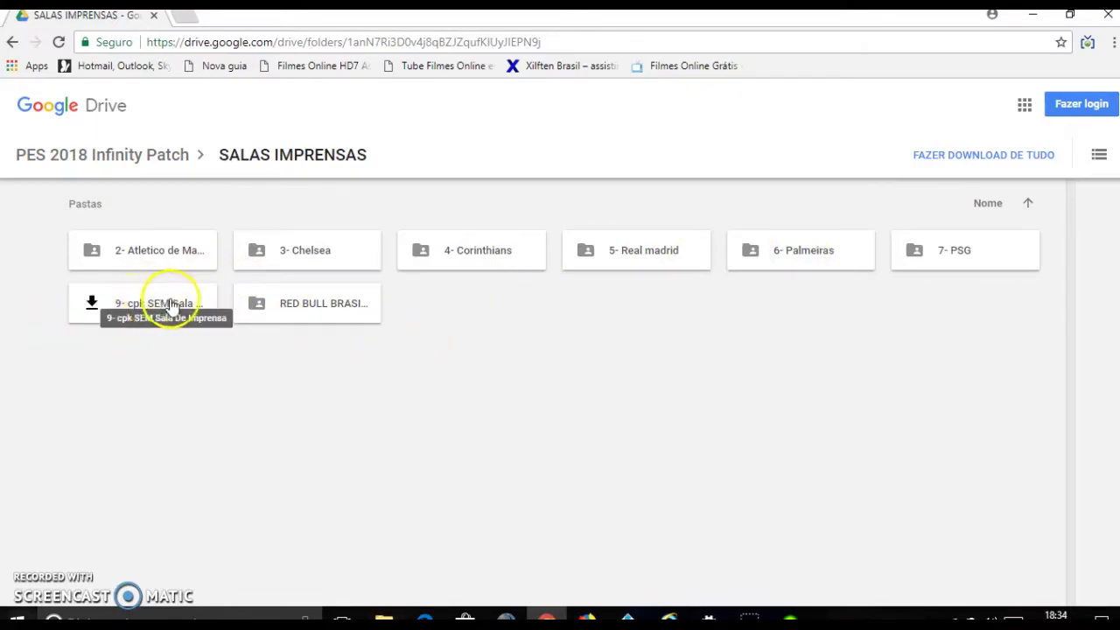
left_click(21, 43)
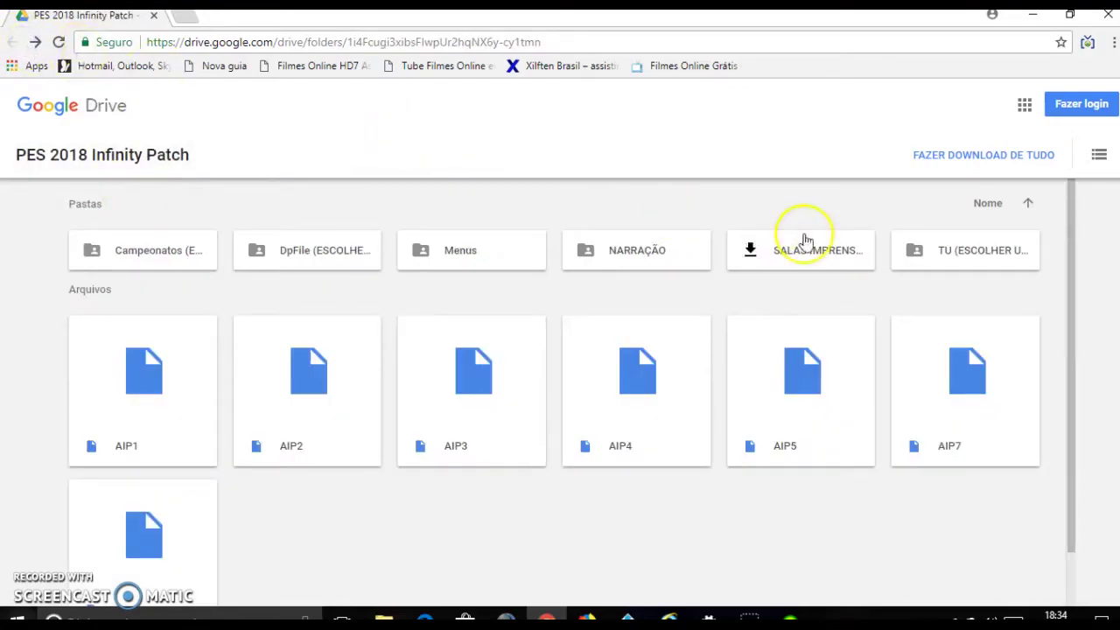
double_click(974, 250)
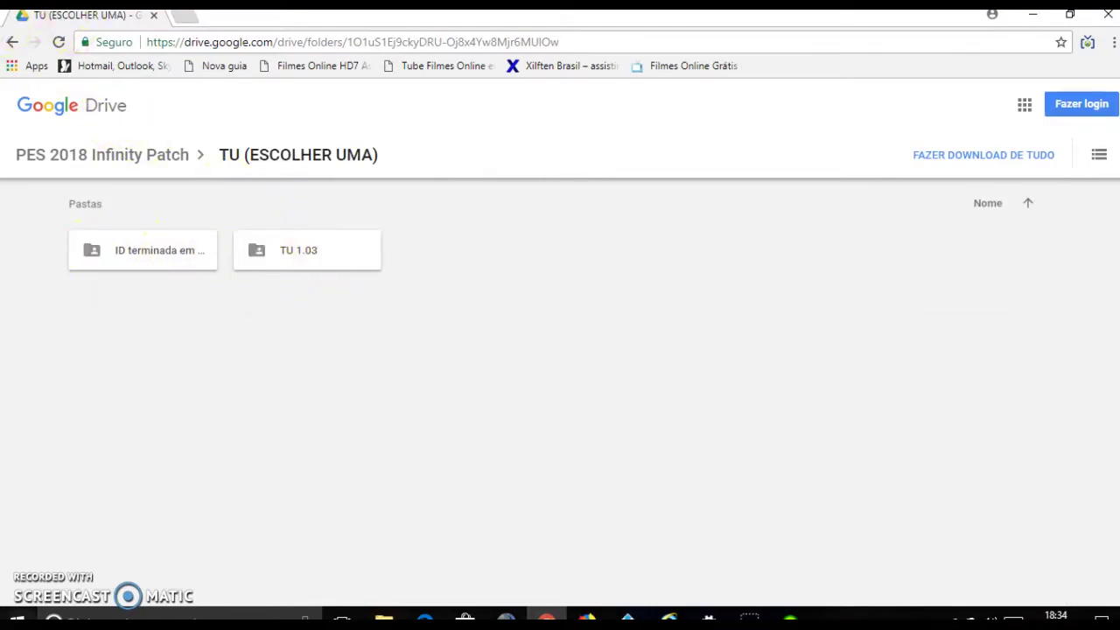
left_click(13, 42)
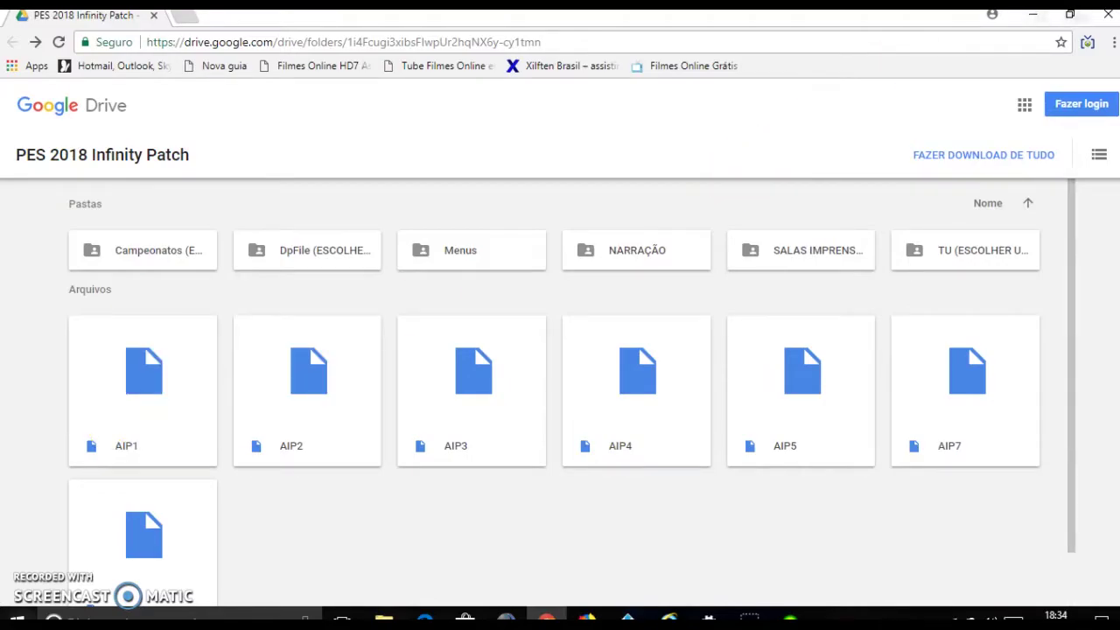
Switch to Horizon, bring up its Device Explorer and select the first gamer profile on the USB device
left_click(1033, 17)
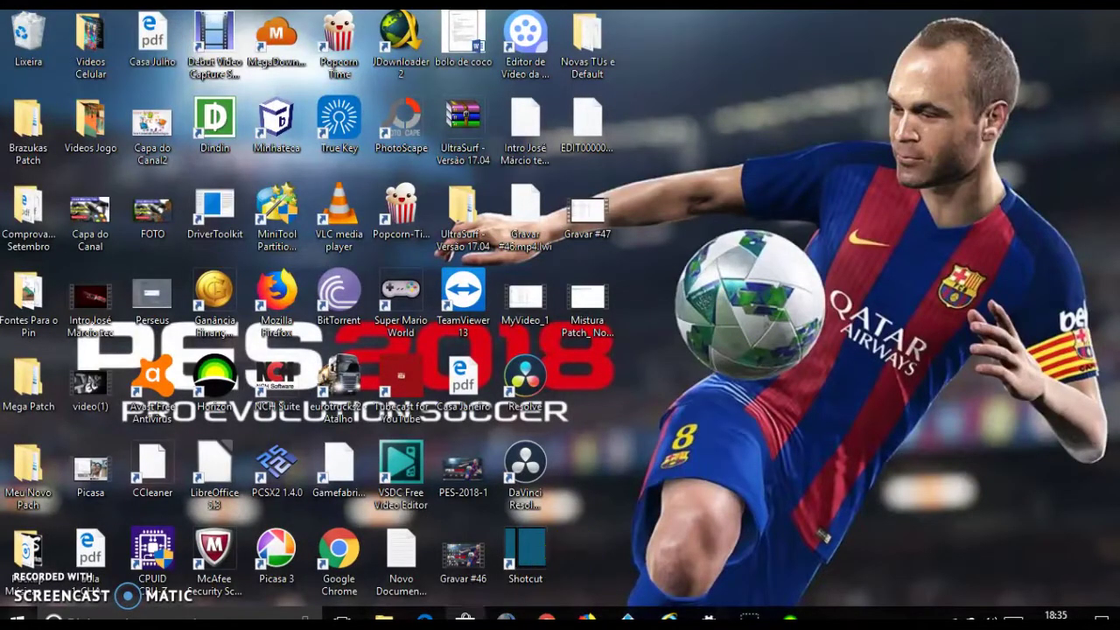
mouse_move(792, 618)
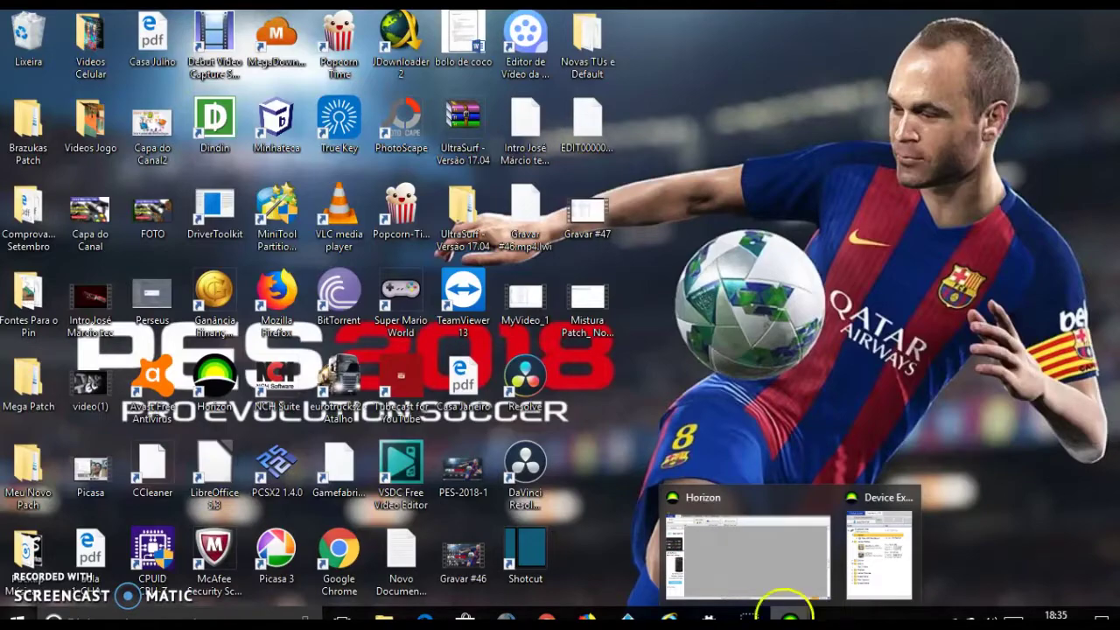
left_click(753, 560)
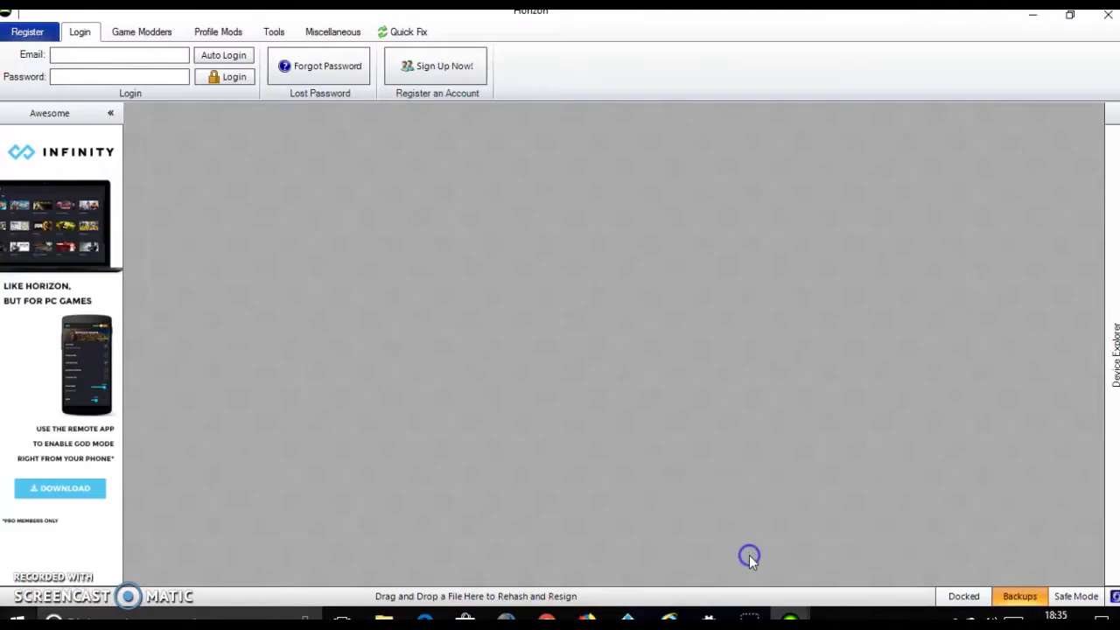
mouse_move(796, 618)
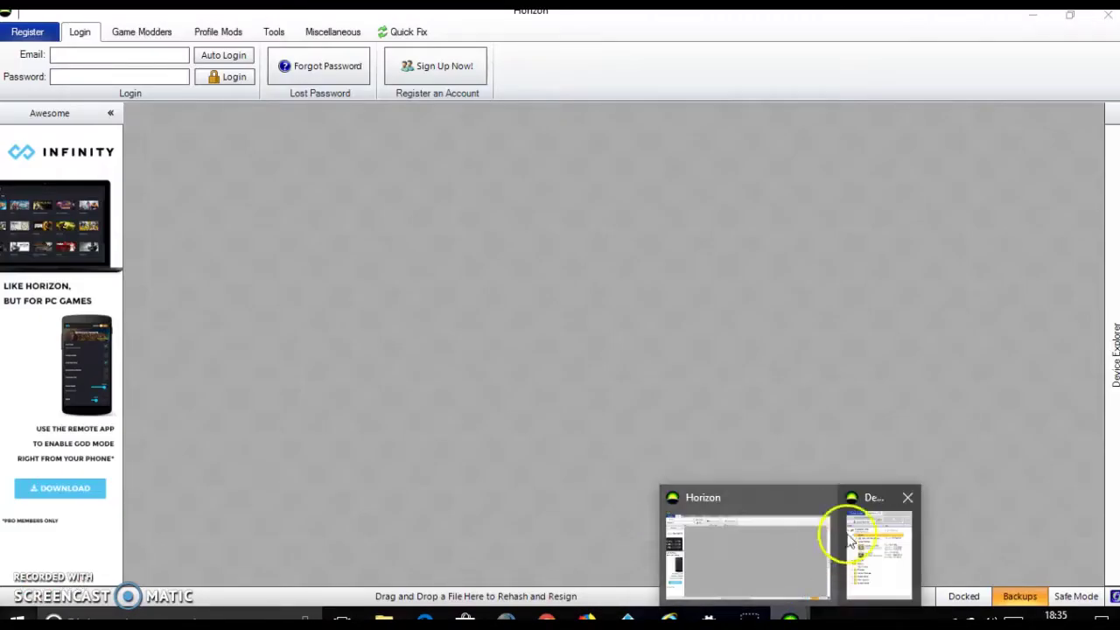
left_click(865, 535)
left_click(166, 260)
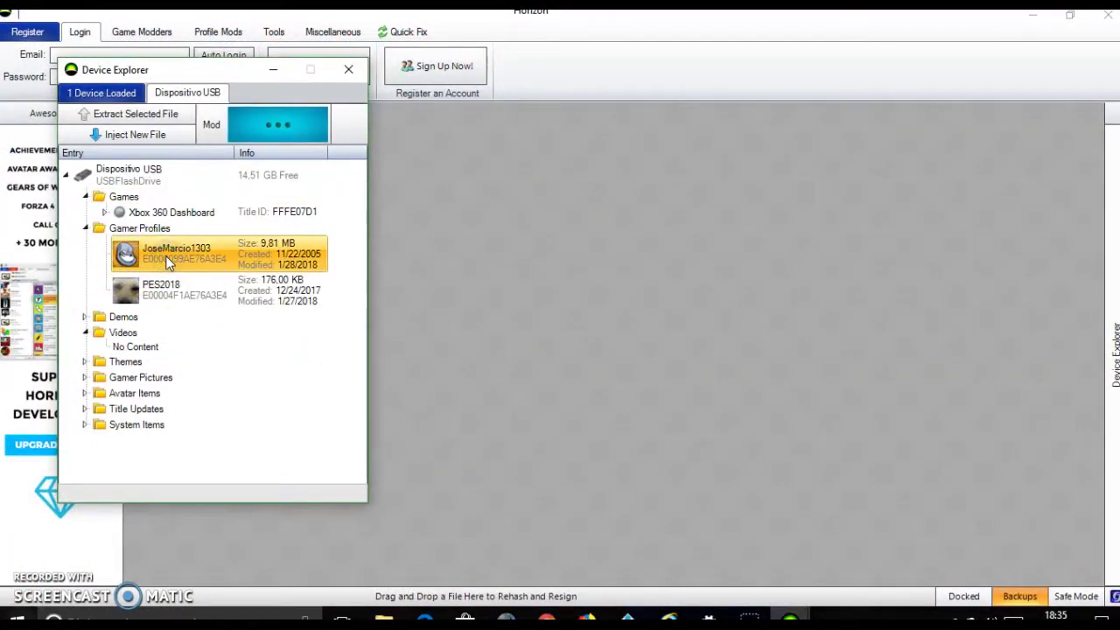
Start injecting a new file into the USB device and browse to the AIP8 folder inside Meu Novo Pach
left_click(81, 138)
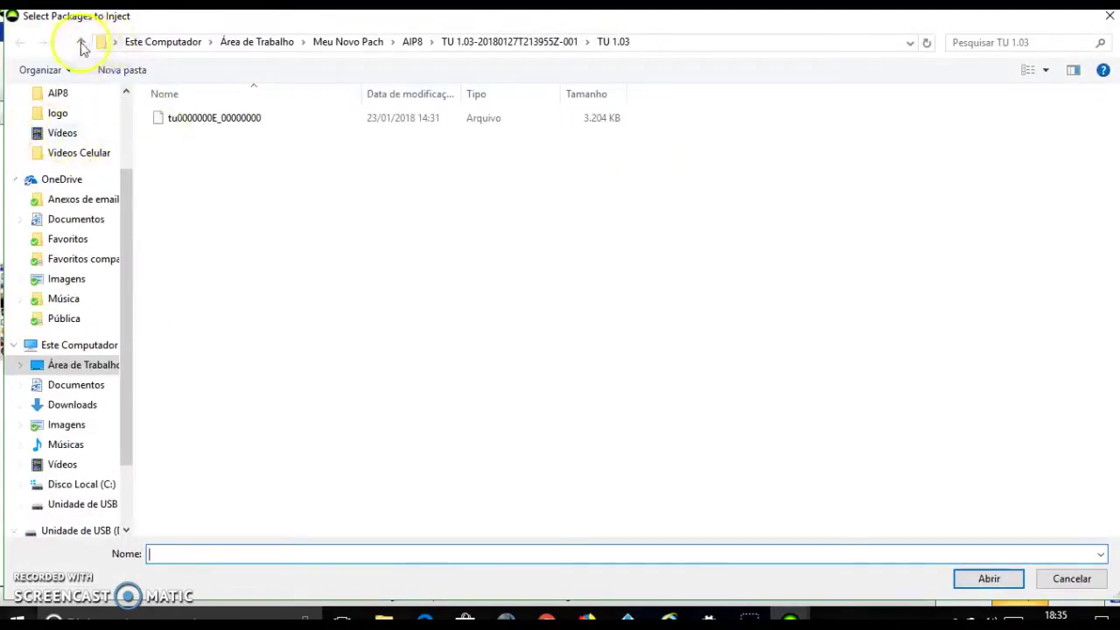
left_click(79, 42)
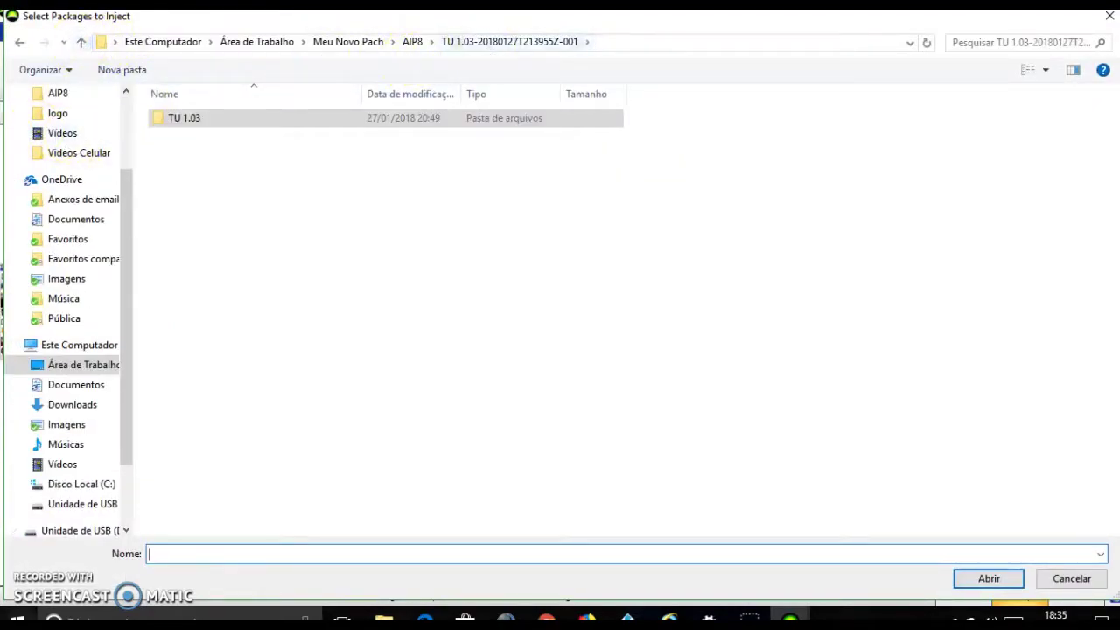
left_click(81, 43)
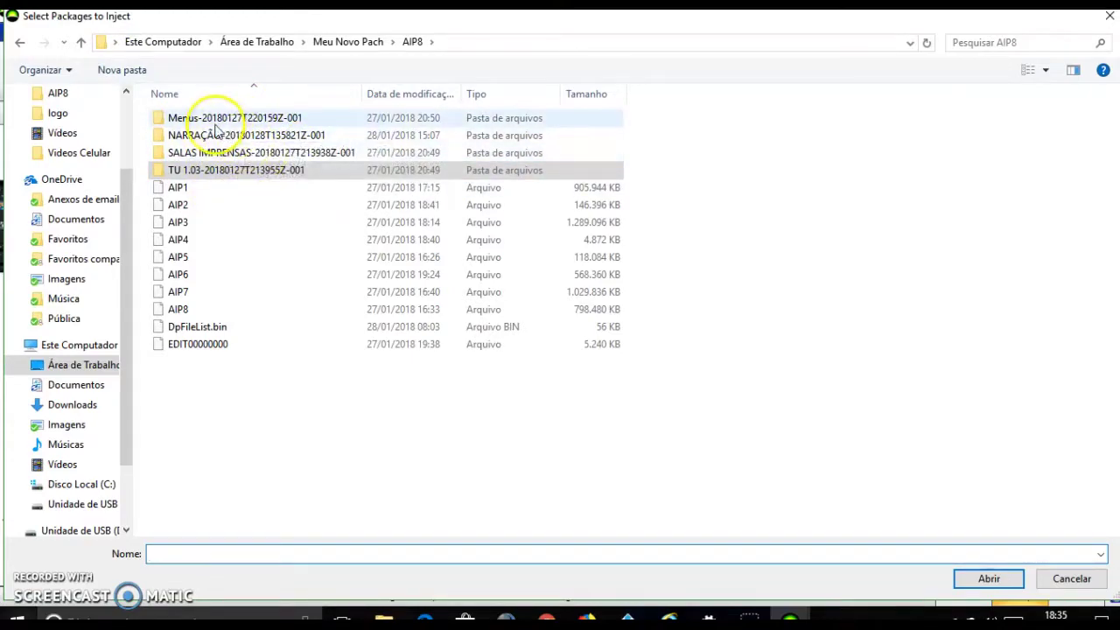
Inject AIP1 through AIP8, DpFileList.bin and EDIT00000000 from the AIP8 folder into the USB device, and dismiss the transfer notice
left_click(217, 154)
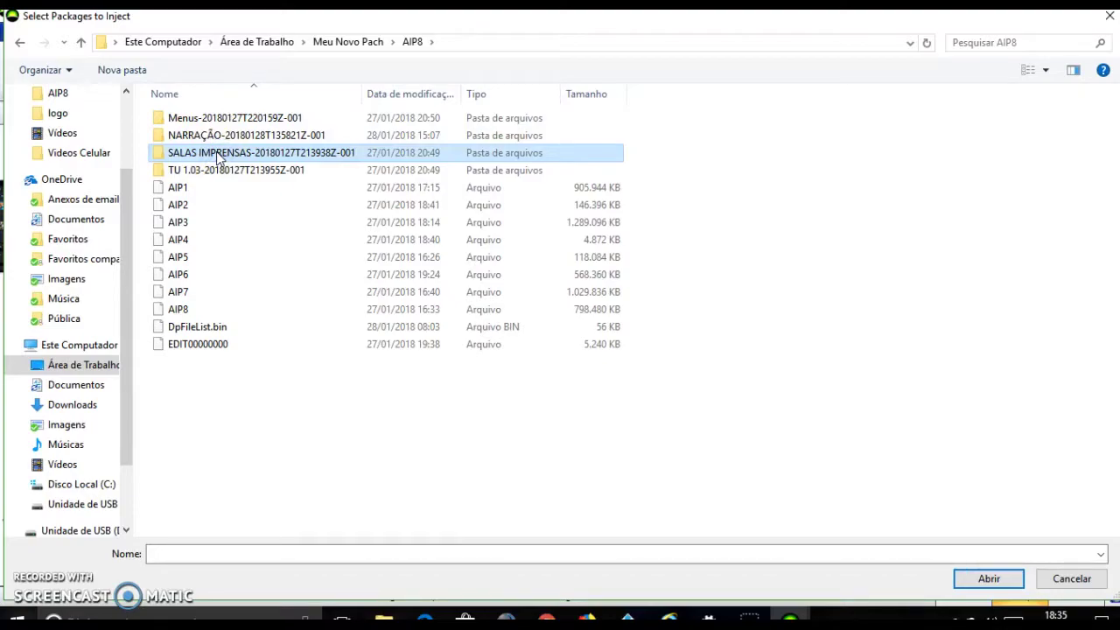
left_click(197, 124)
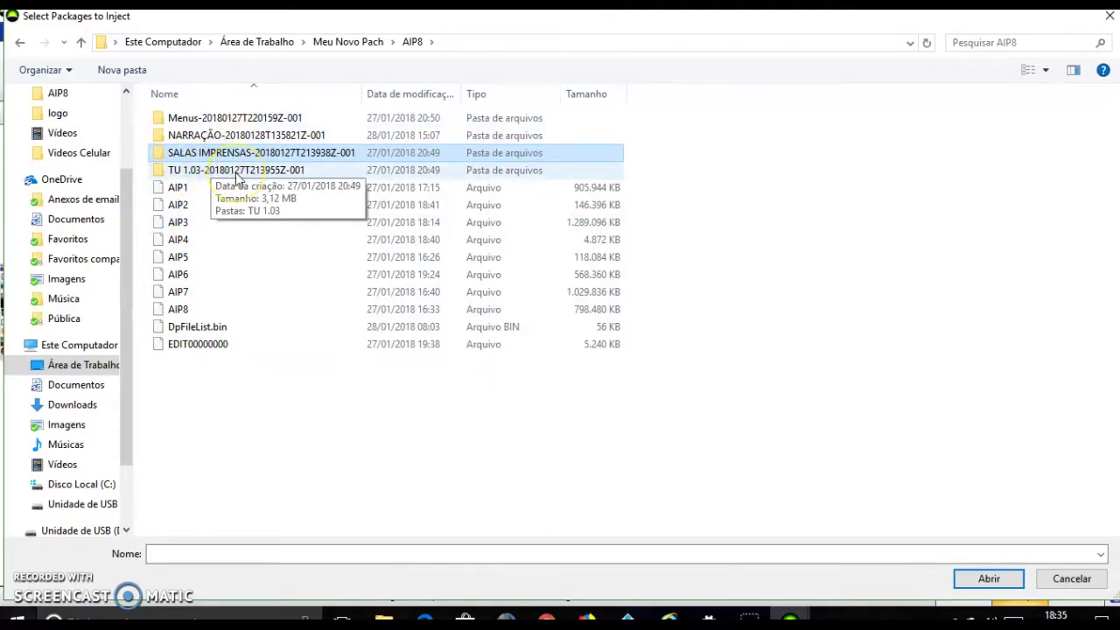
left_click(210, 171)
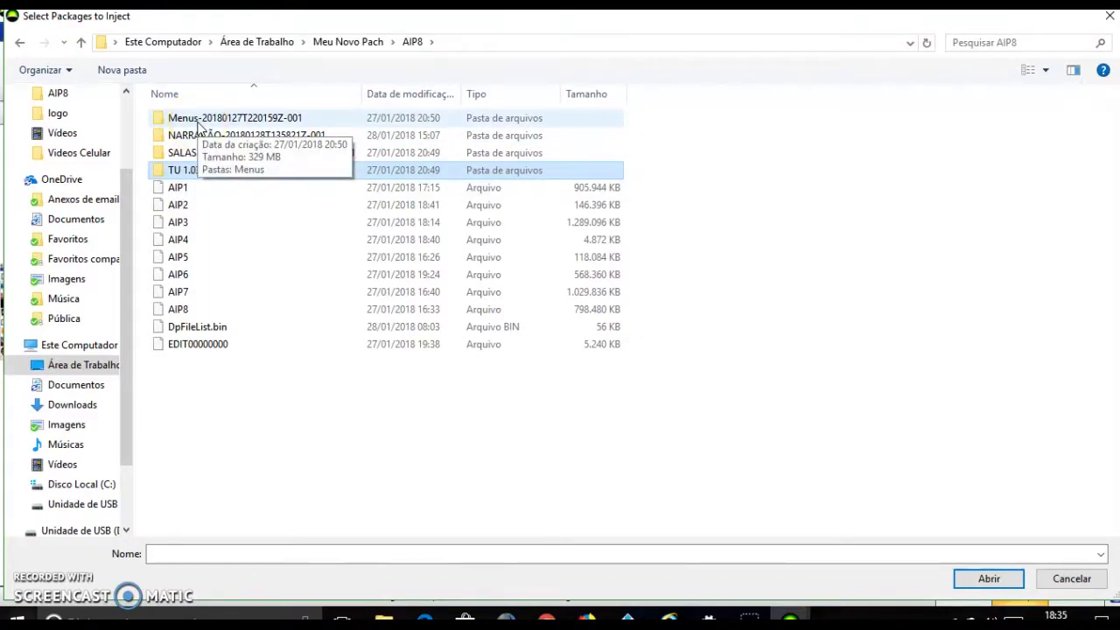
left_click(186, 189)
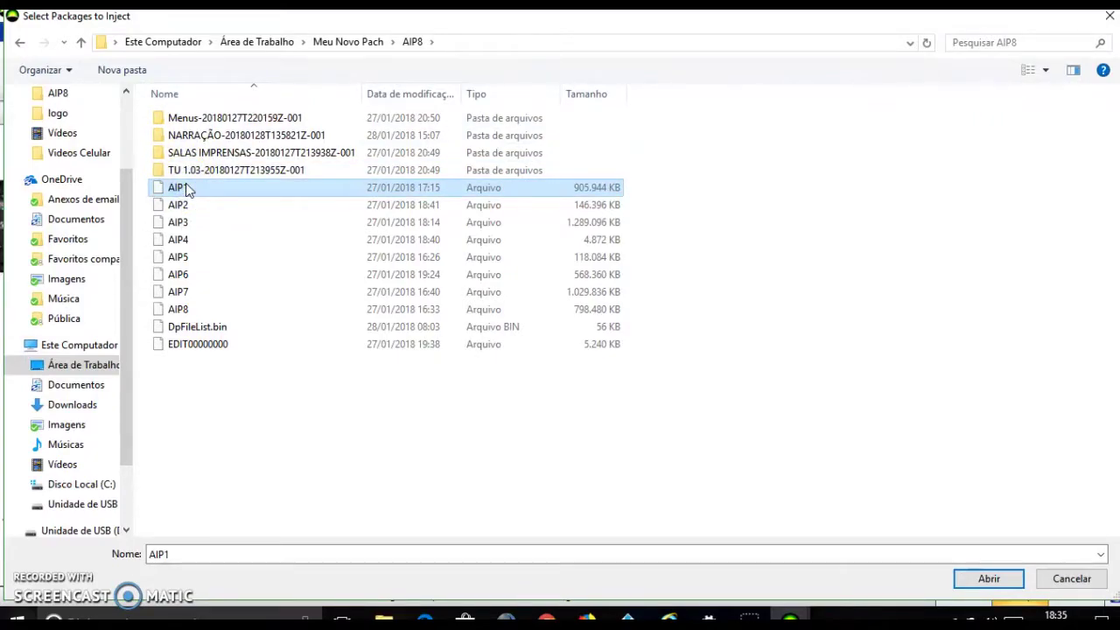
left_click(199, 345, "shift")
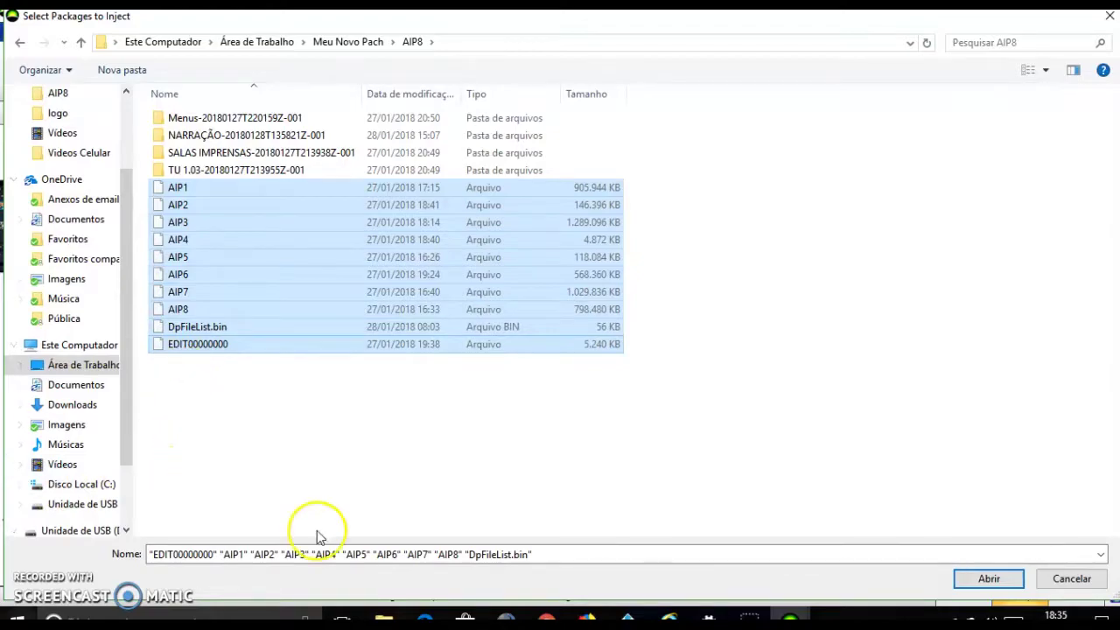
left_click(967, 579)
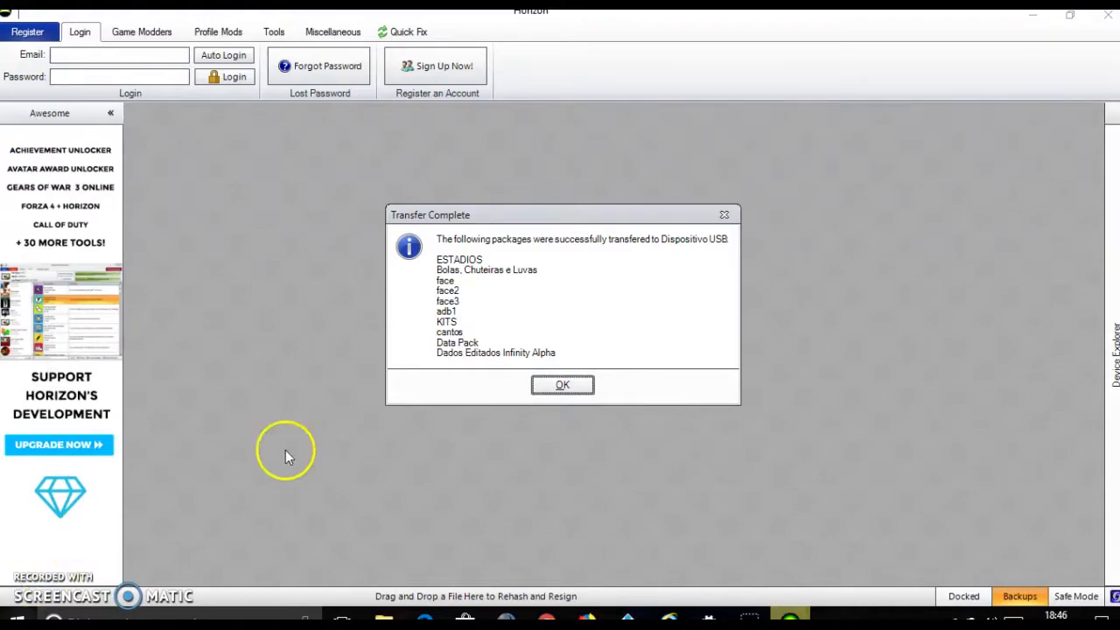
left_click(563, 385)
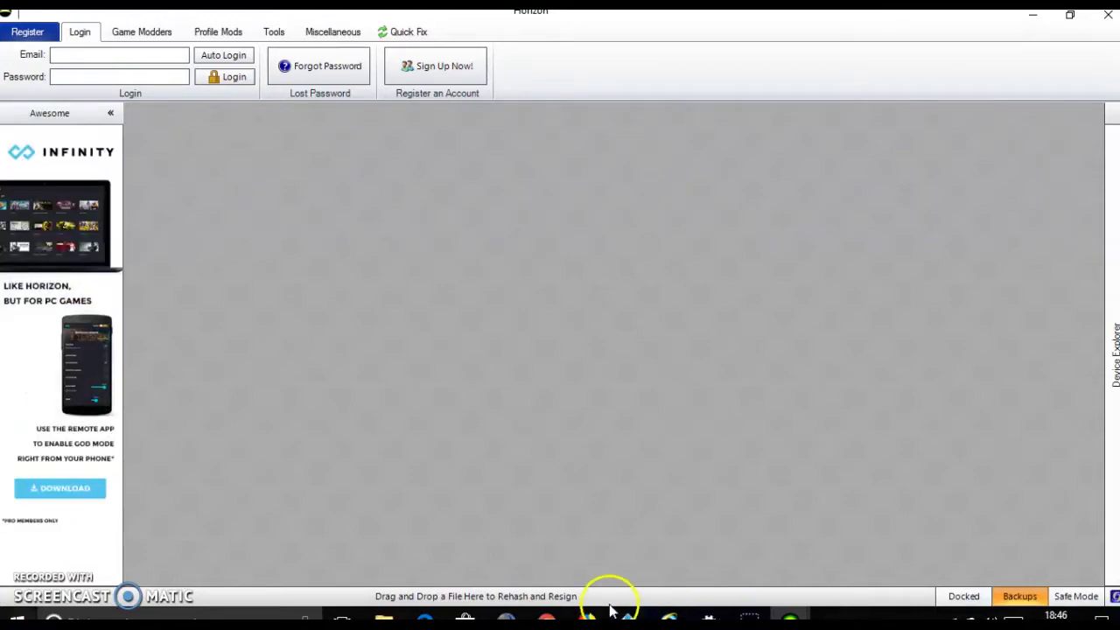
Return to the Device Explorer and inject the MENU file from the MENU 7 folder inside Menus into the USB device
mouse_move(791, 617)
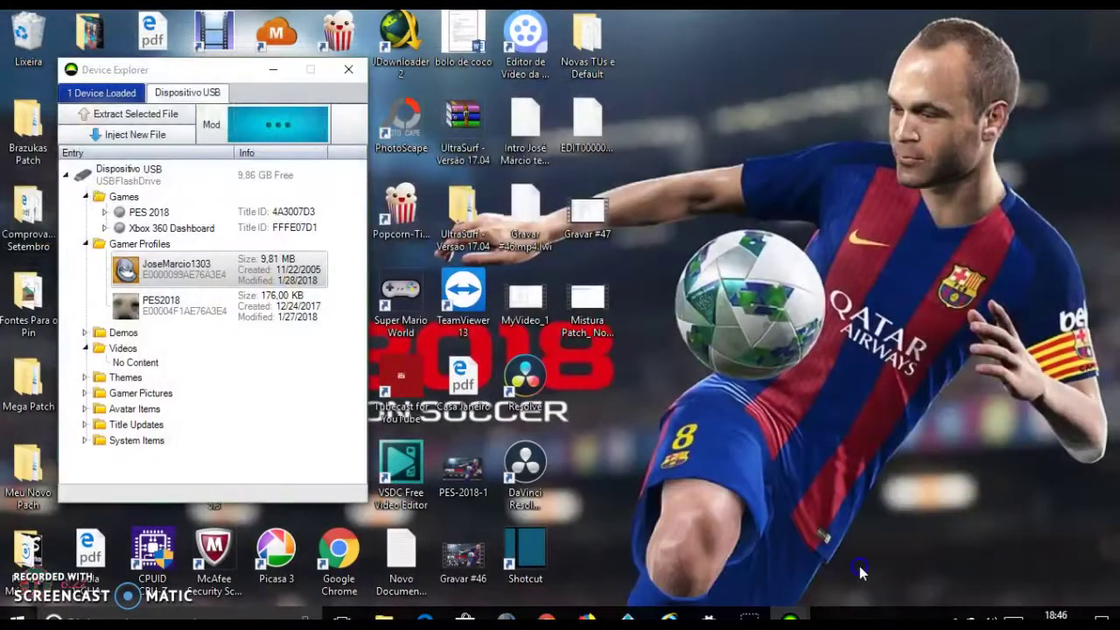
left_click(859, 566)
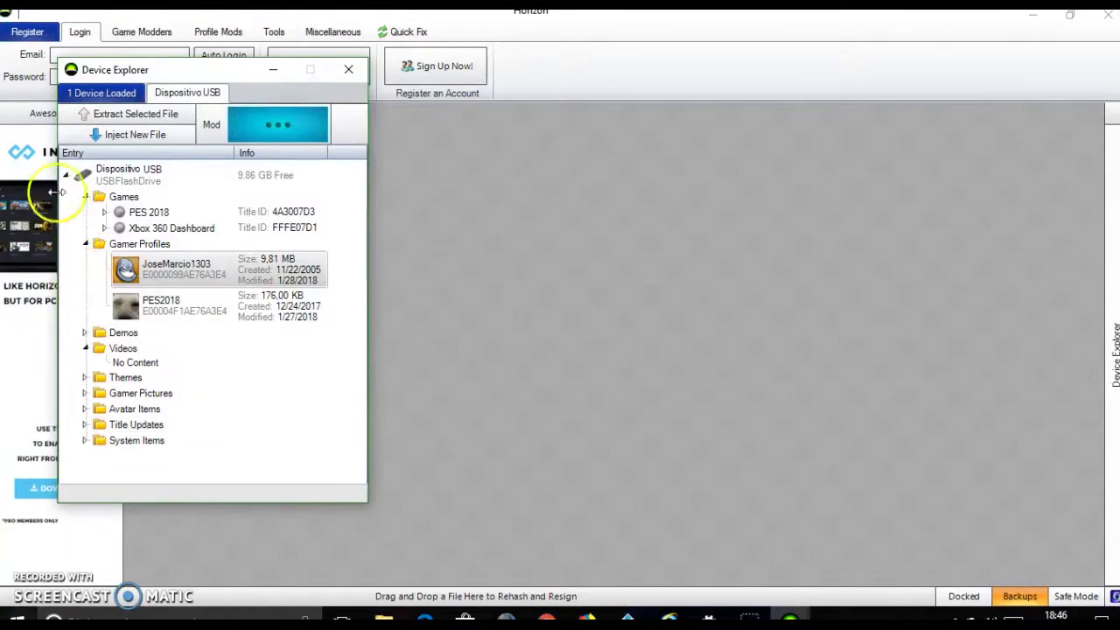
left_click(109, 135)
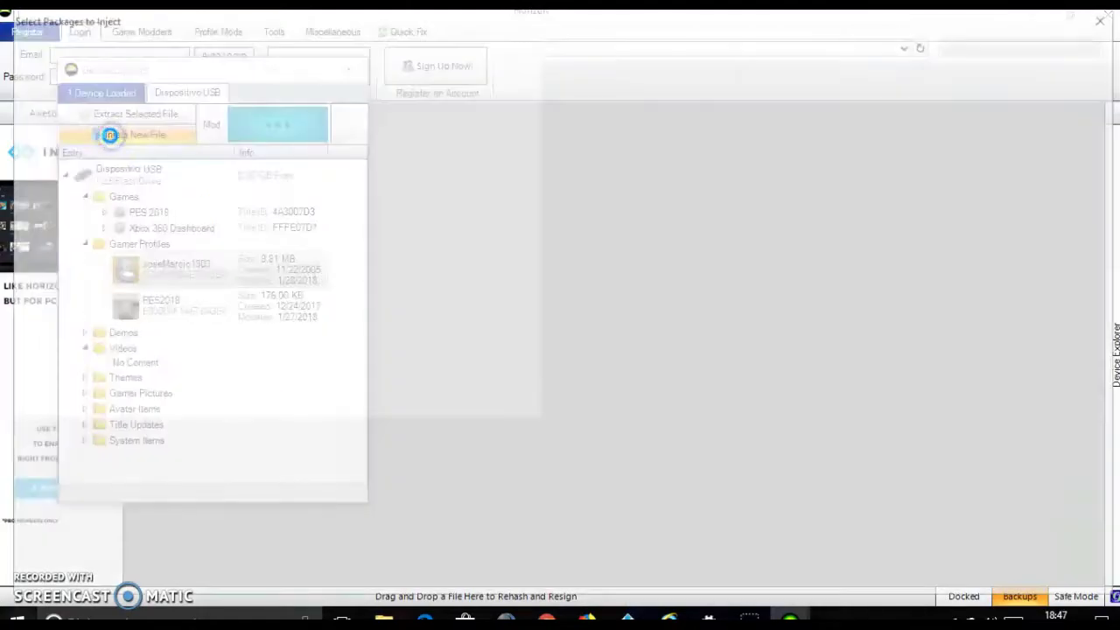
scroll(84, 144, "down", 3)
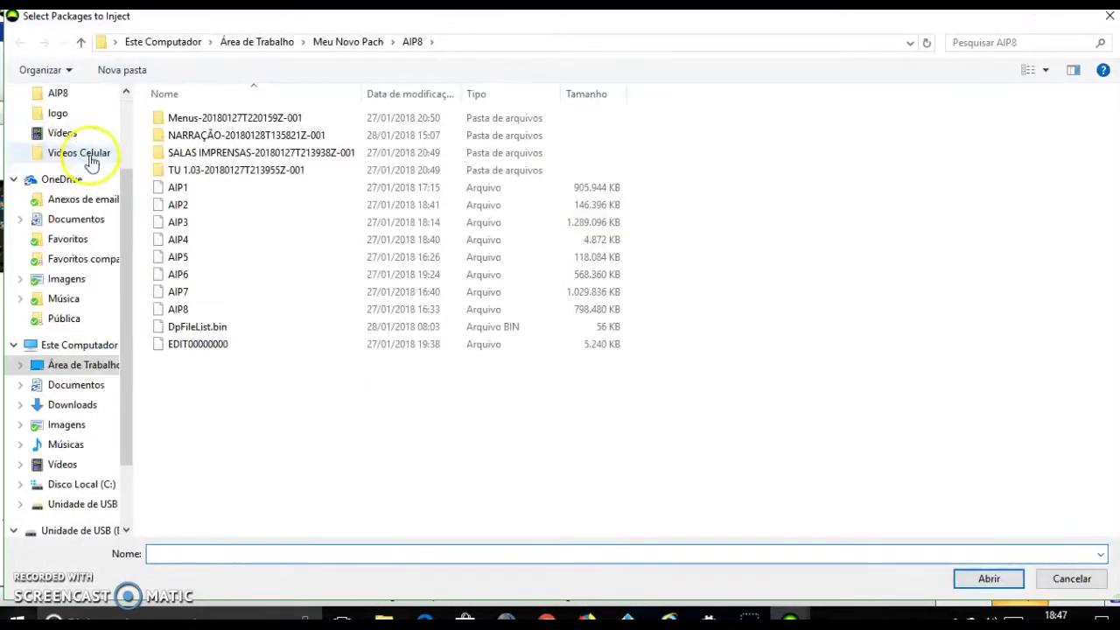
double_click(220, 122)
double_click(189, 122)
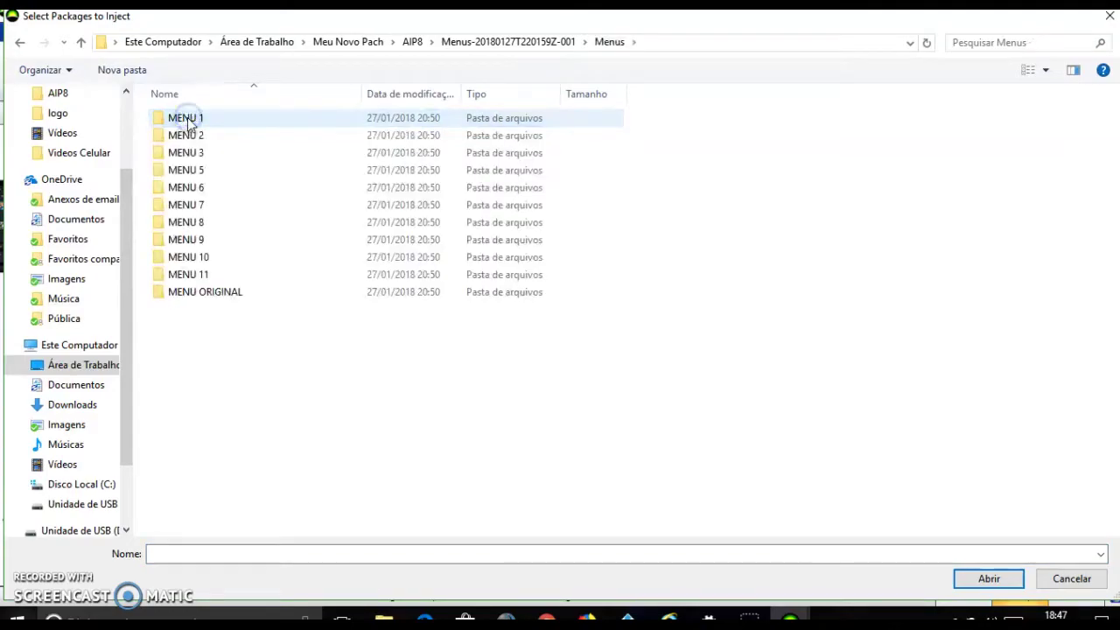
double_click(196, 205)
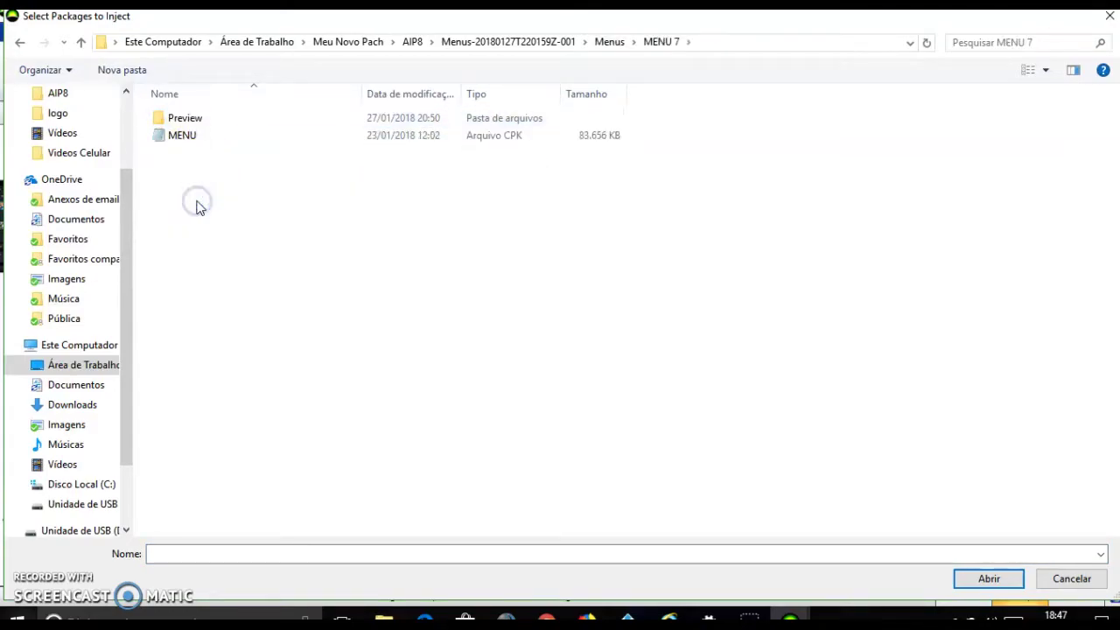
double_click(182, 137)
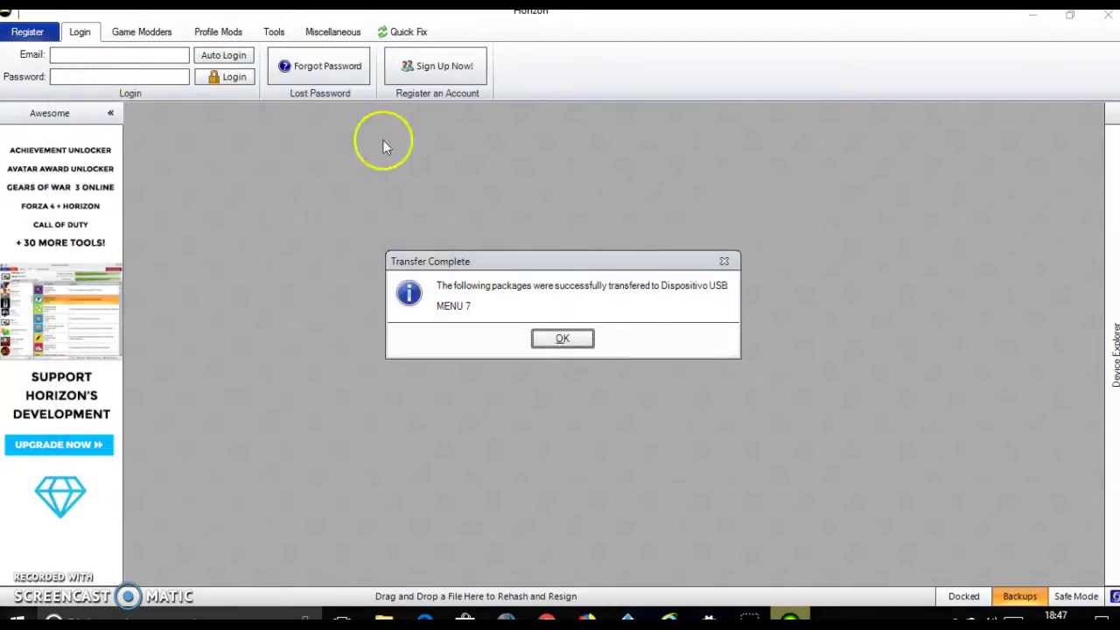
left_click(566, 344)
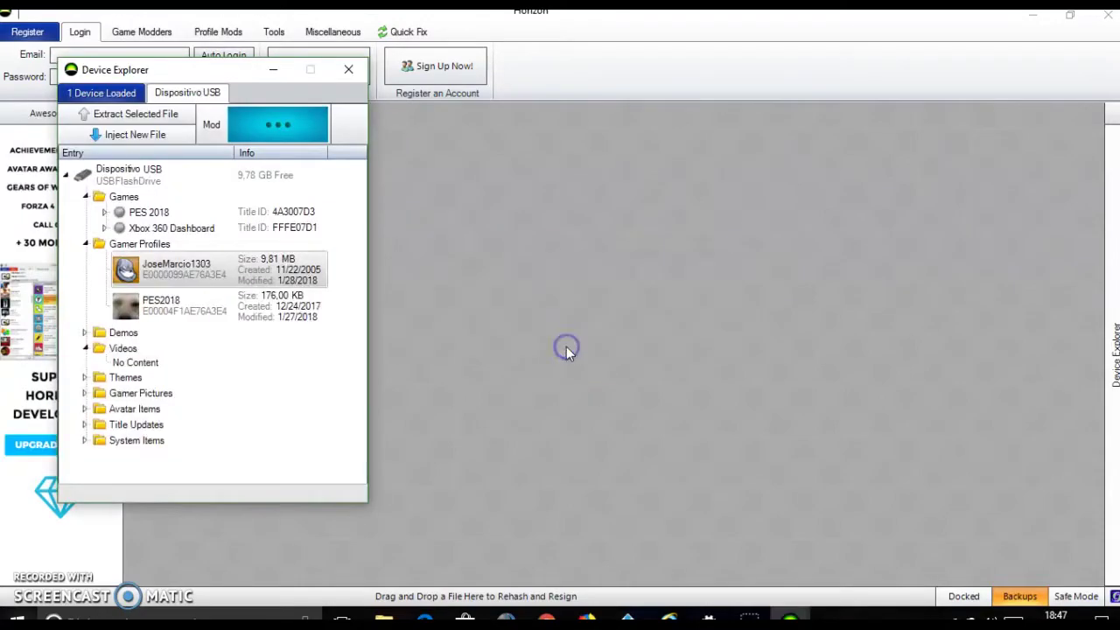
Inject the AIP9 narration file from the GUSTAVO VILANNI folder inside NARRAÇÃO into the USB device
left_click(187, 175)
left_click(134, 134)
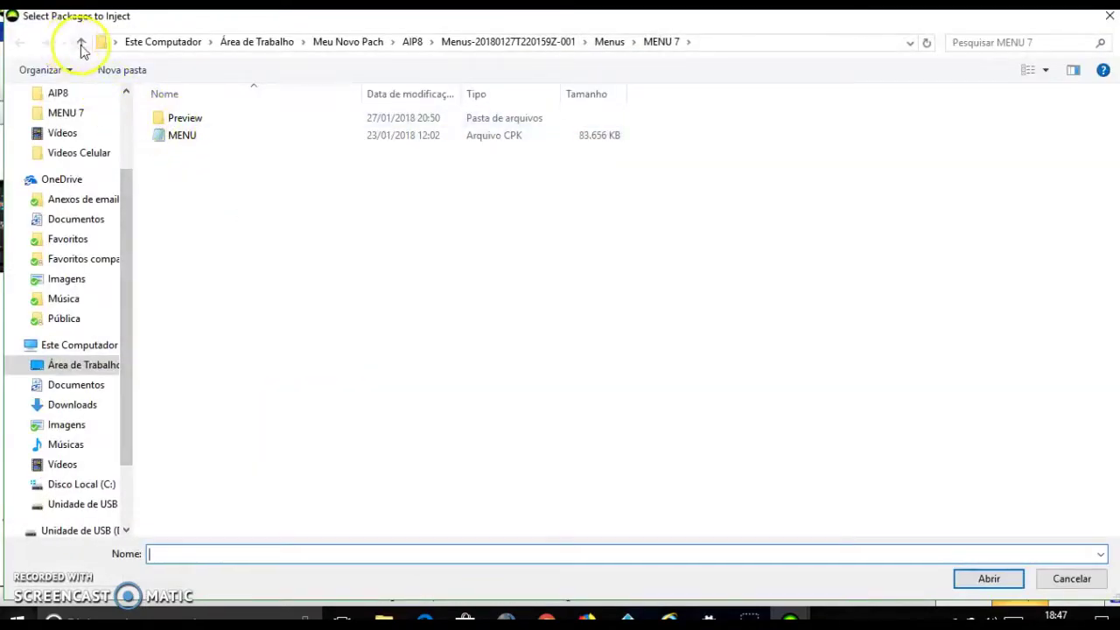
left_click(80, 45)
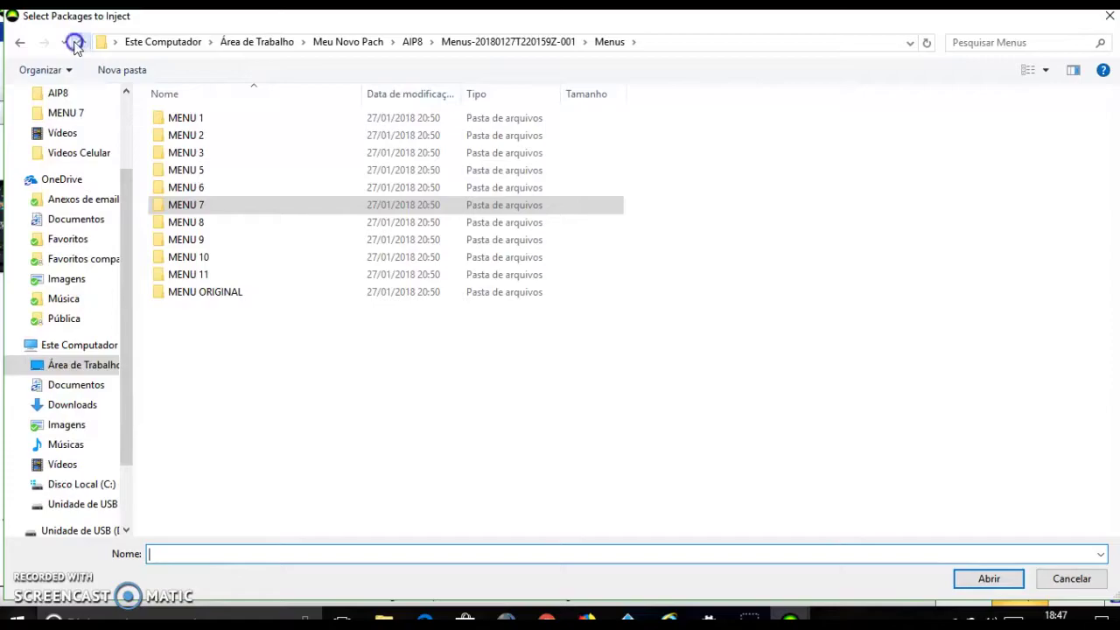
left_click(77, 43)
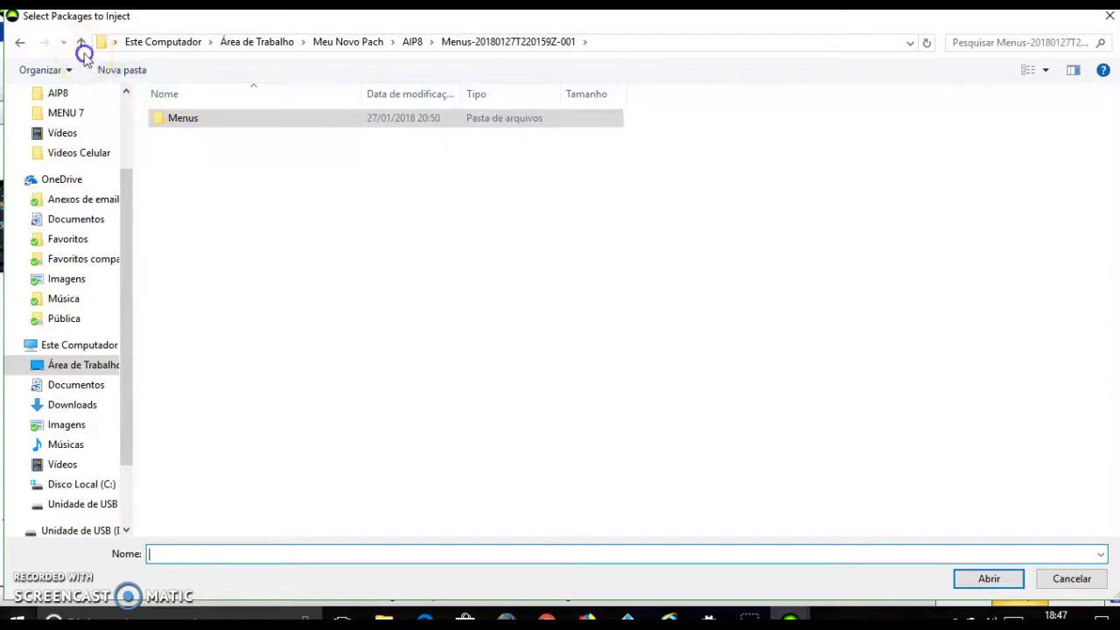
left_click(82, 44)
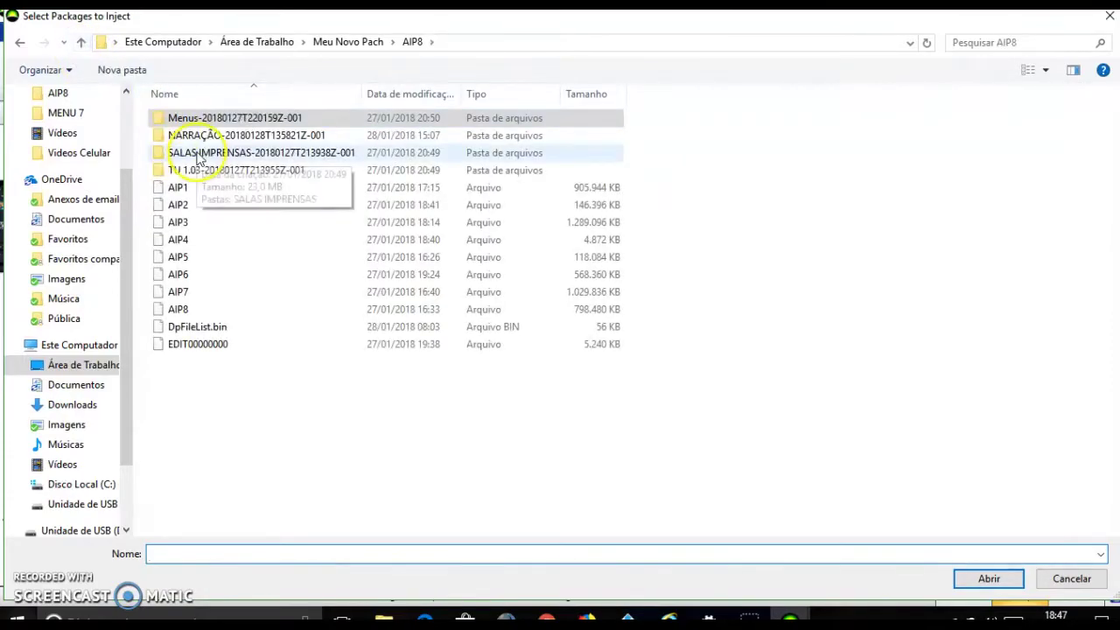
double_click(250, 138)
double_click(203, 120)
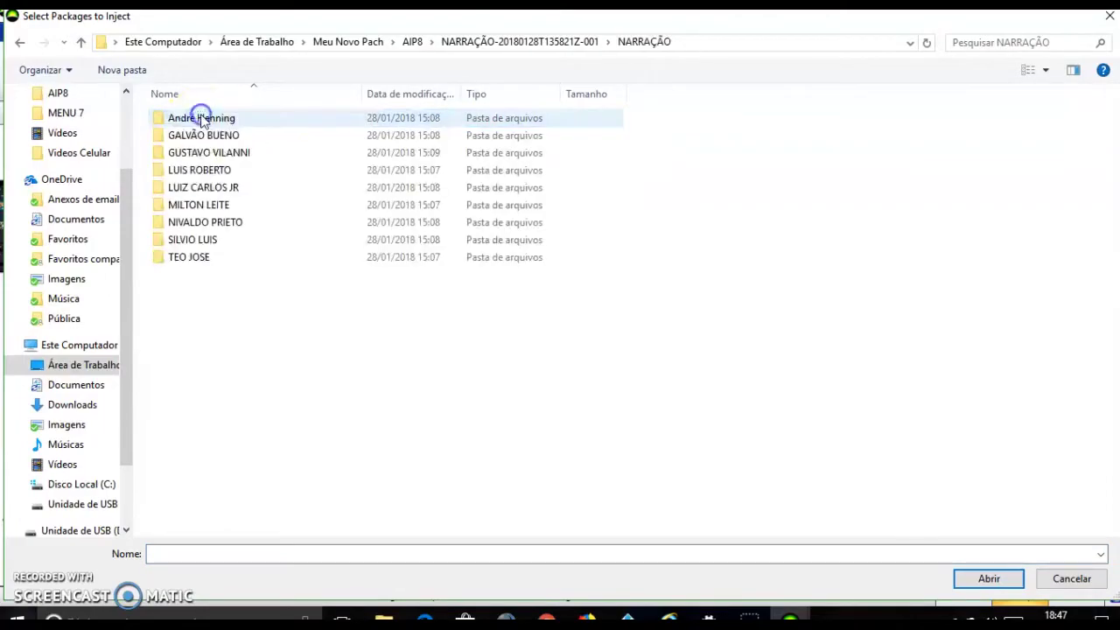
left_click(229, 158)
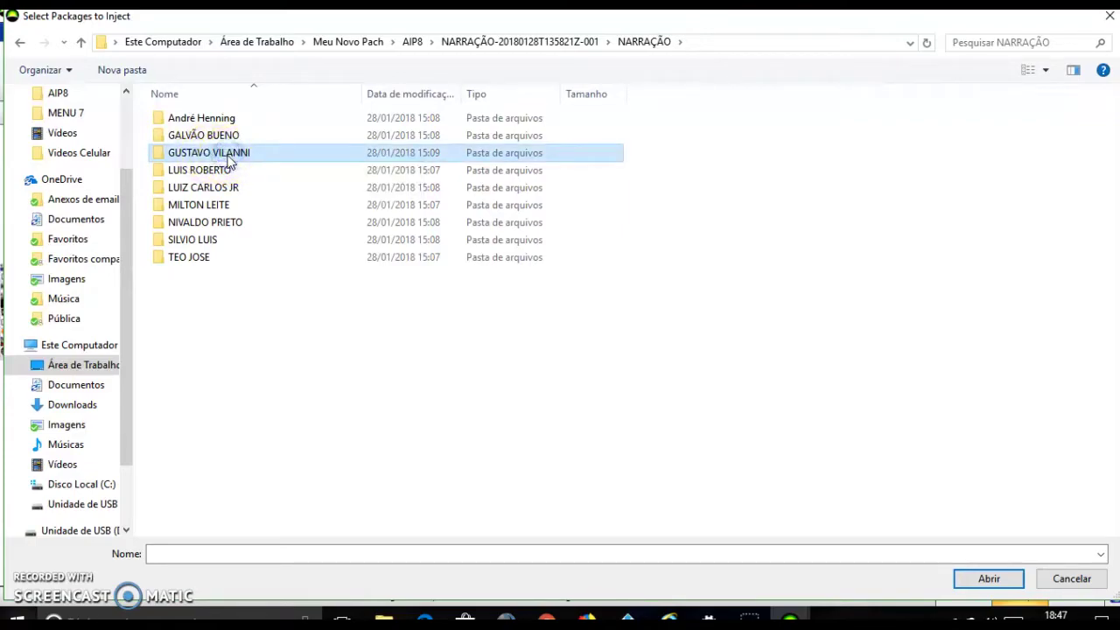
double_click(229, 157)
double_click(179, 117)
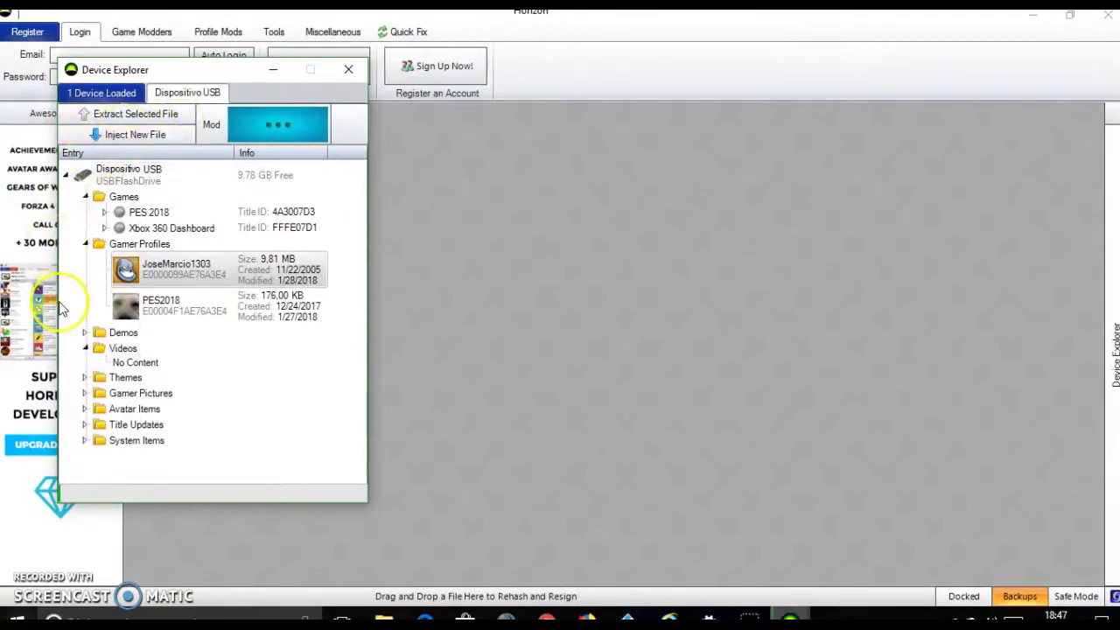
left_click(566, 340)
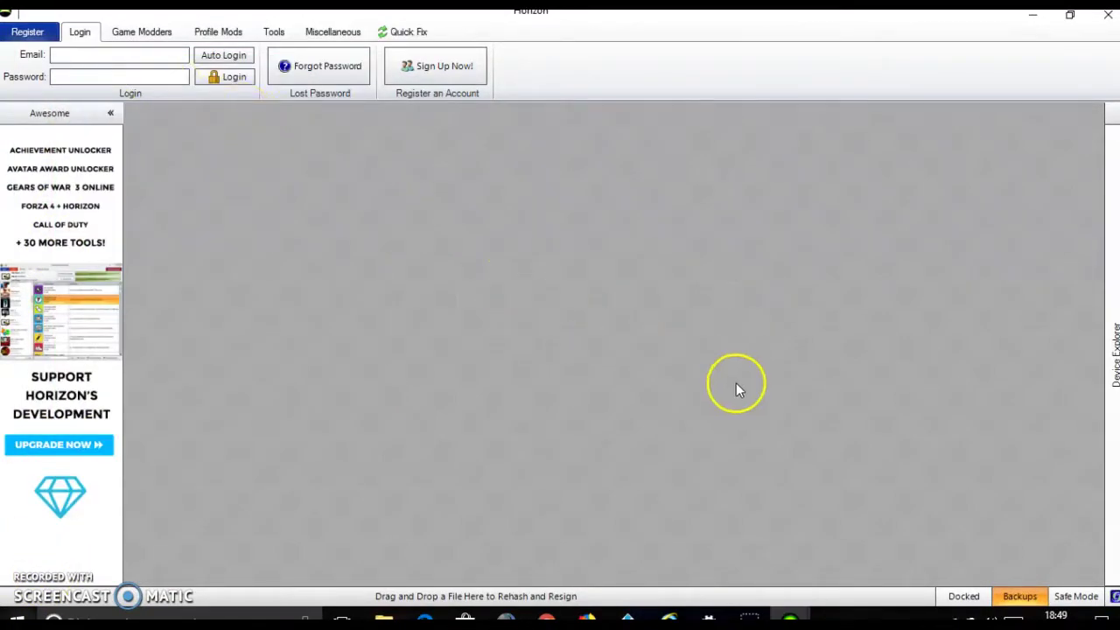
Bring back the Device Explorer and inject the ROOM file from the 6- Palmeiras folder inside SALAS IMPRENSAS into the USB device
mouse_move(790, 617)
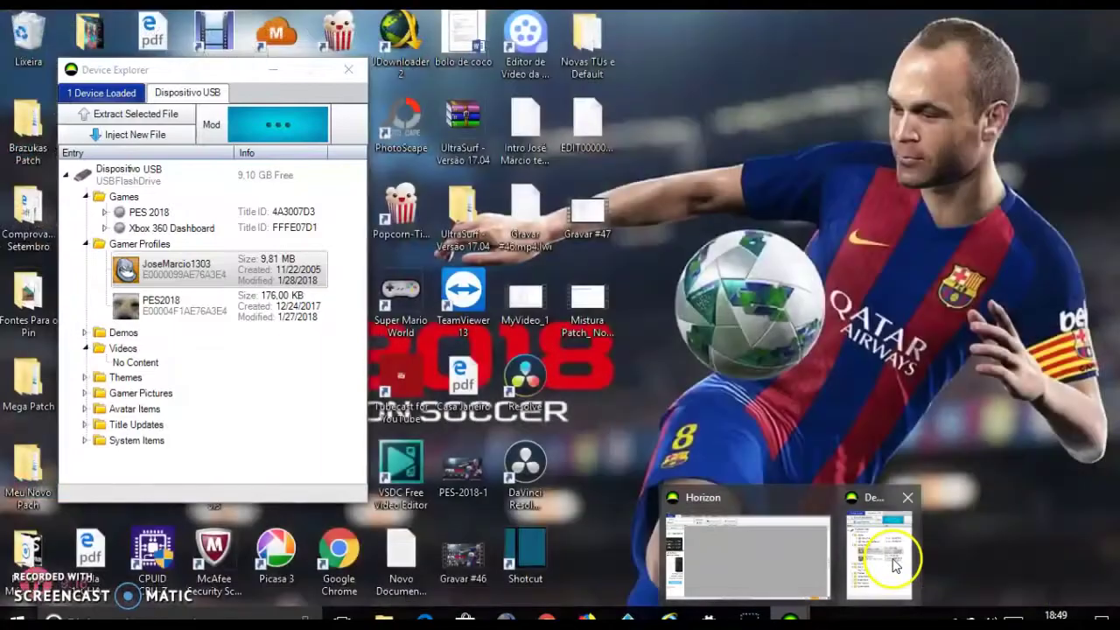
left_click(895, 564)
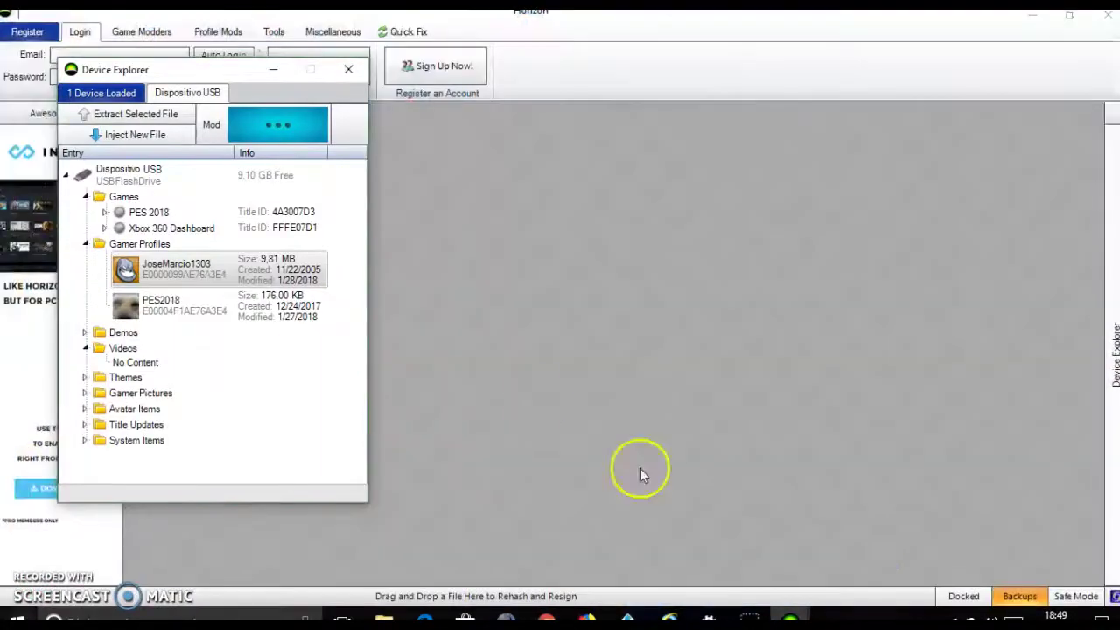
left_click(98, 135)
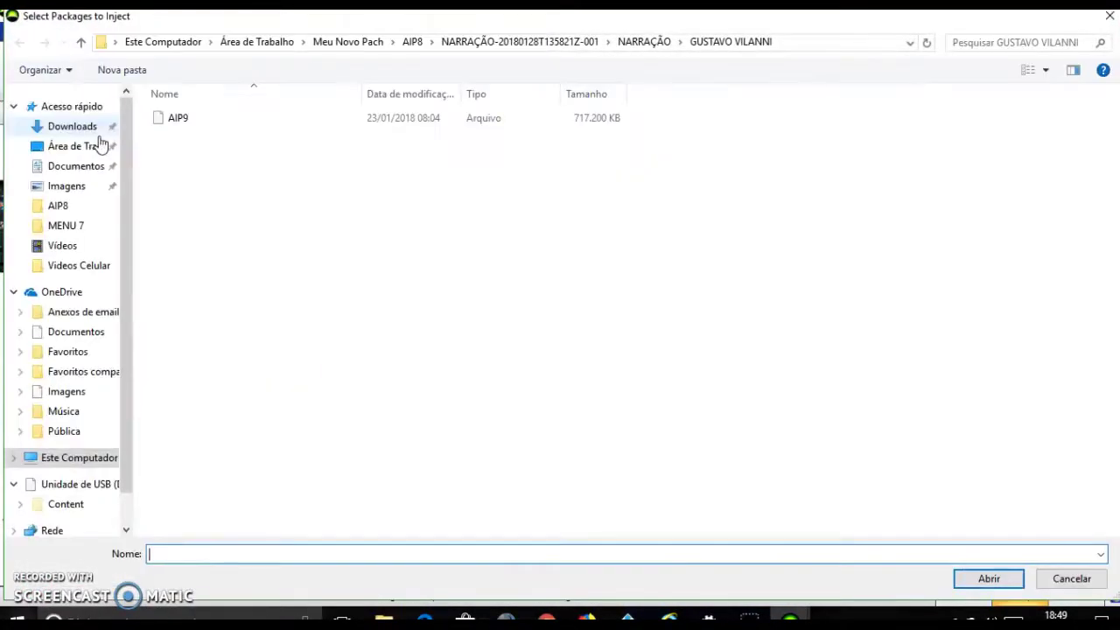
left_click(79, 42)
left_click(77, 42)
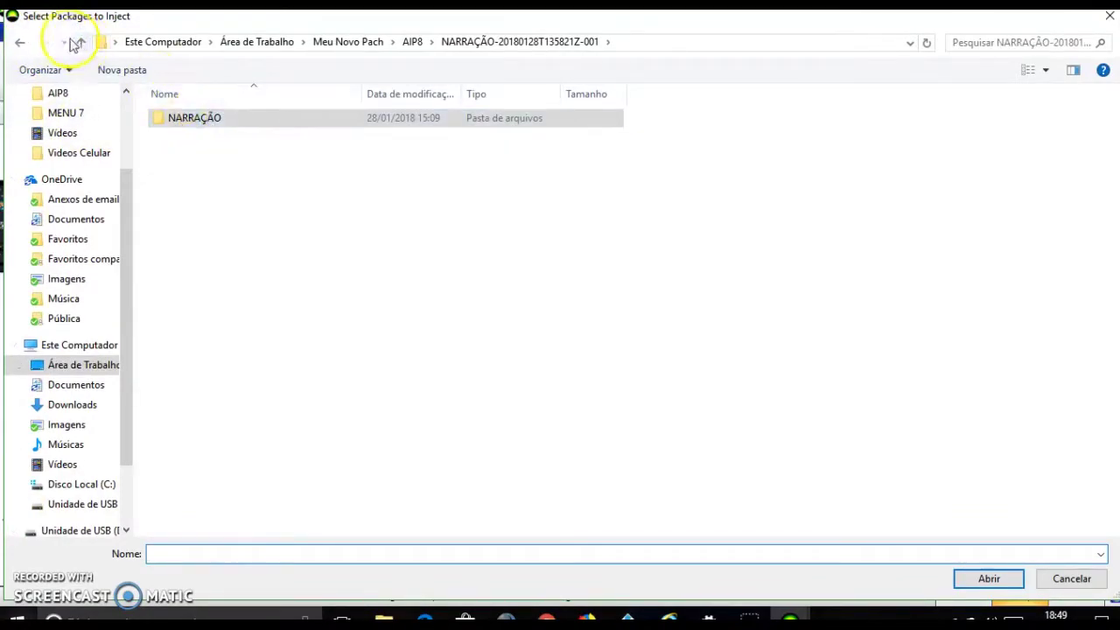
left_click(79, 42)
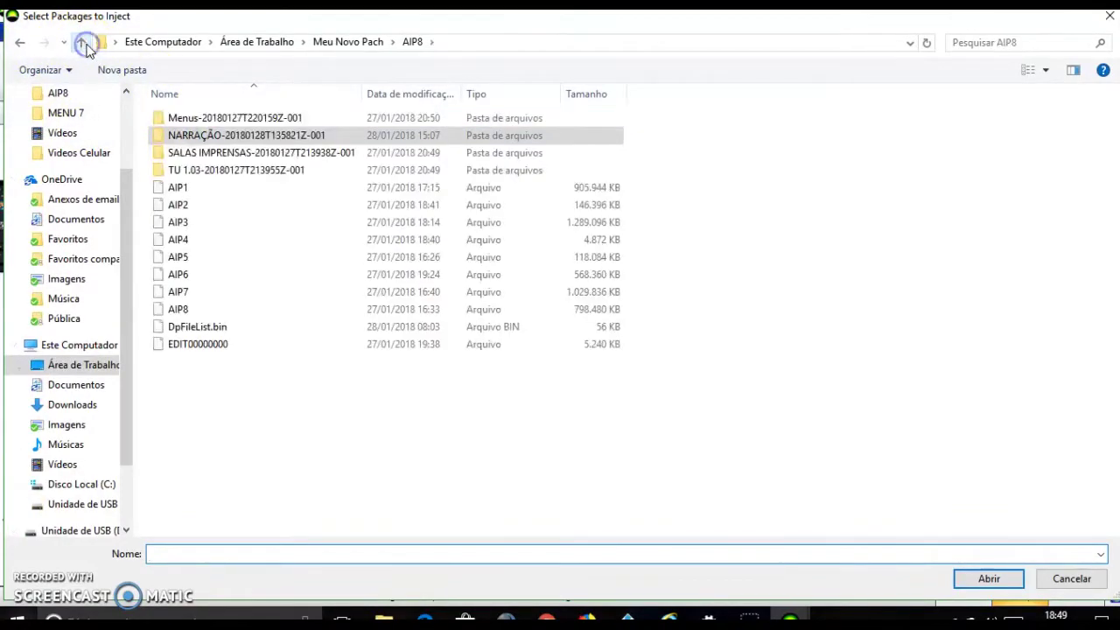
double_click(209, 154)
double_click(207, 119)
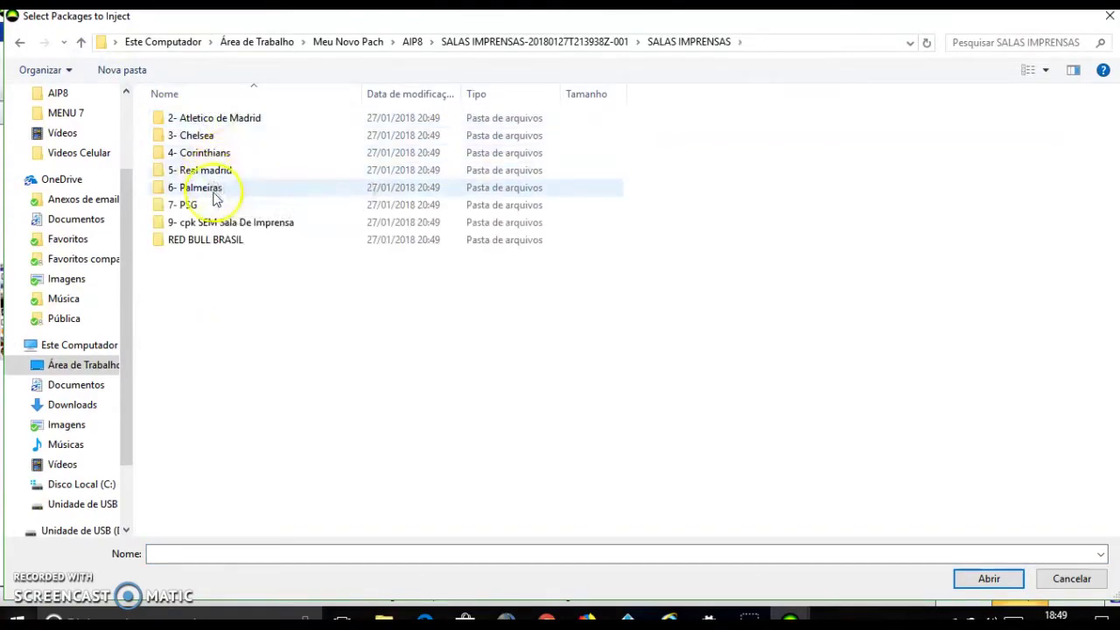
double_click(215, 189)
double_click(182, 118)
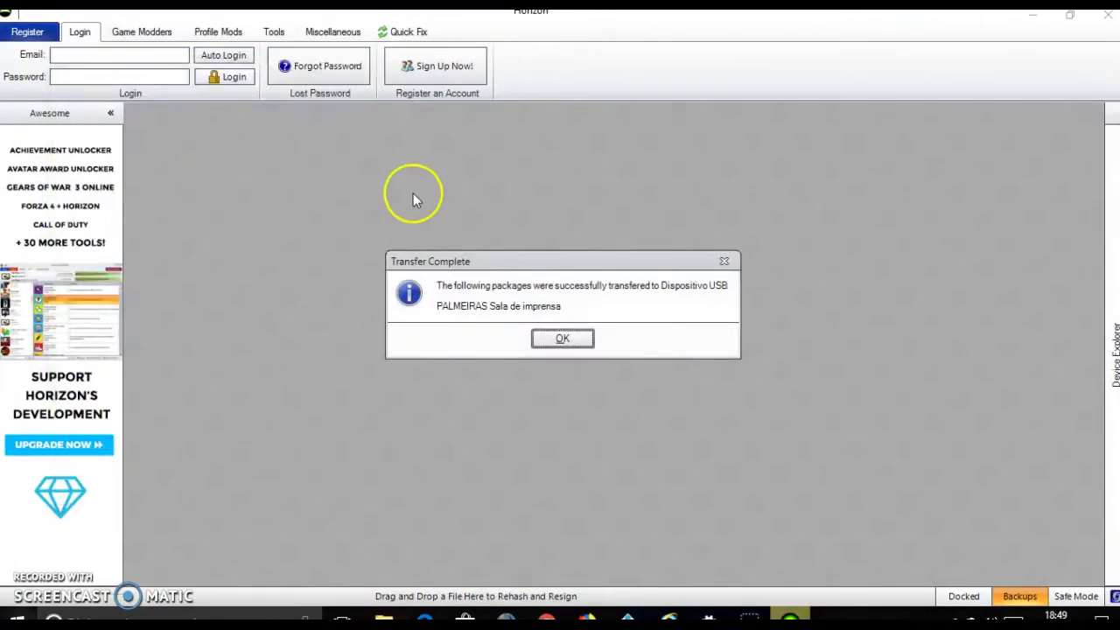
left_click(552, 341)
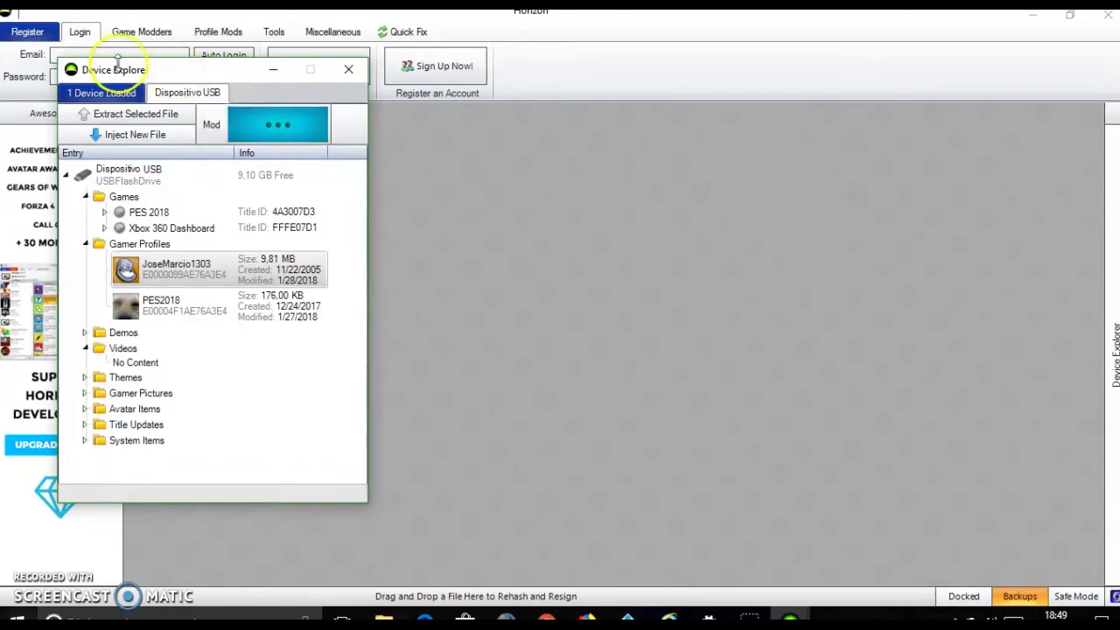
Inject the PES 2018 Title Update from the TU 1.03 folder inside AIP8 into the USB device, overwriting the existing copy
left_click(127, 132)
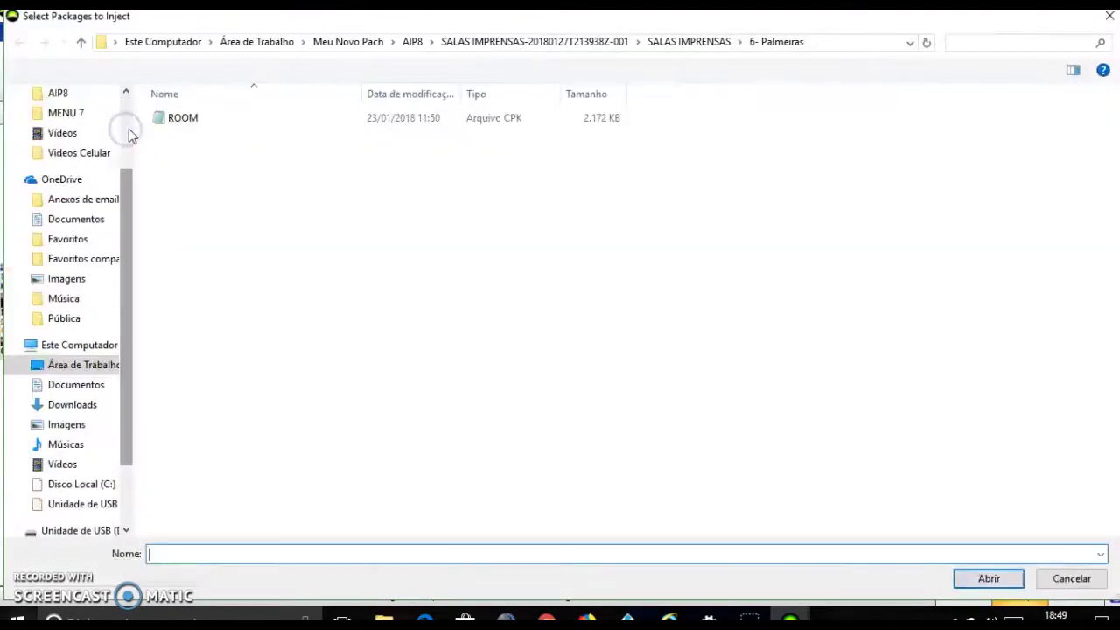
left_click(79, 42)
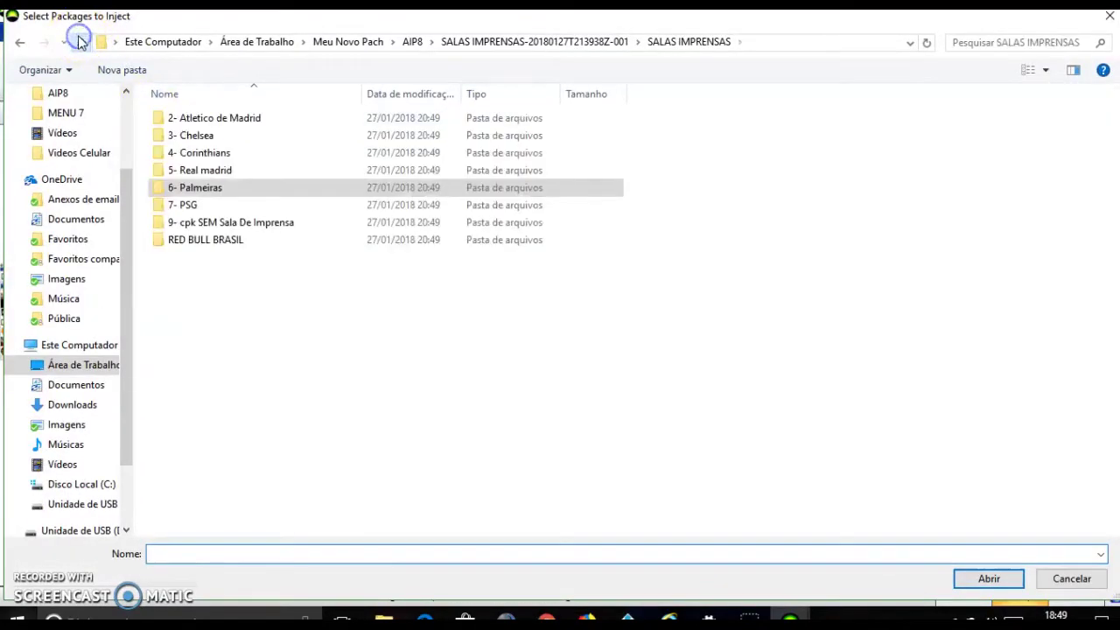
left_click(79, 43)
left_click(81, 42)
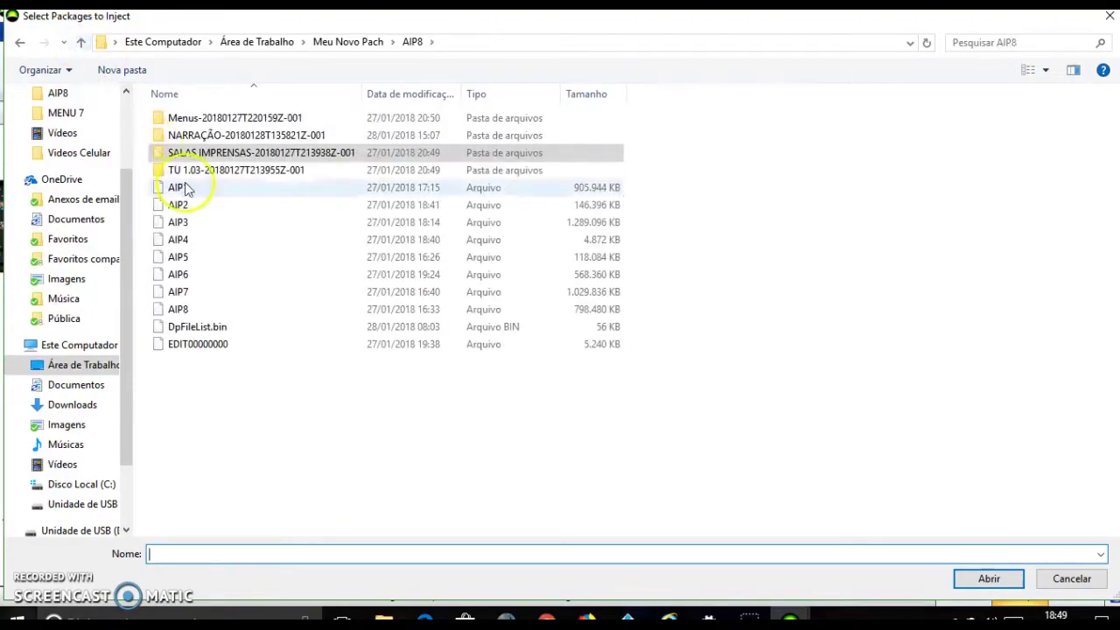
left_click(241, 170)
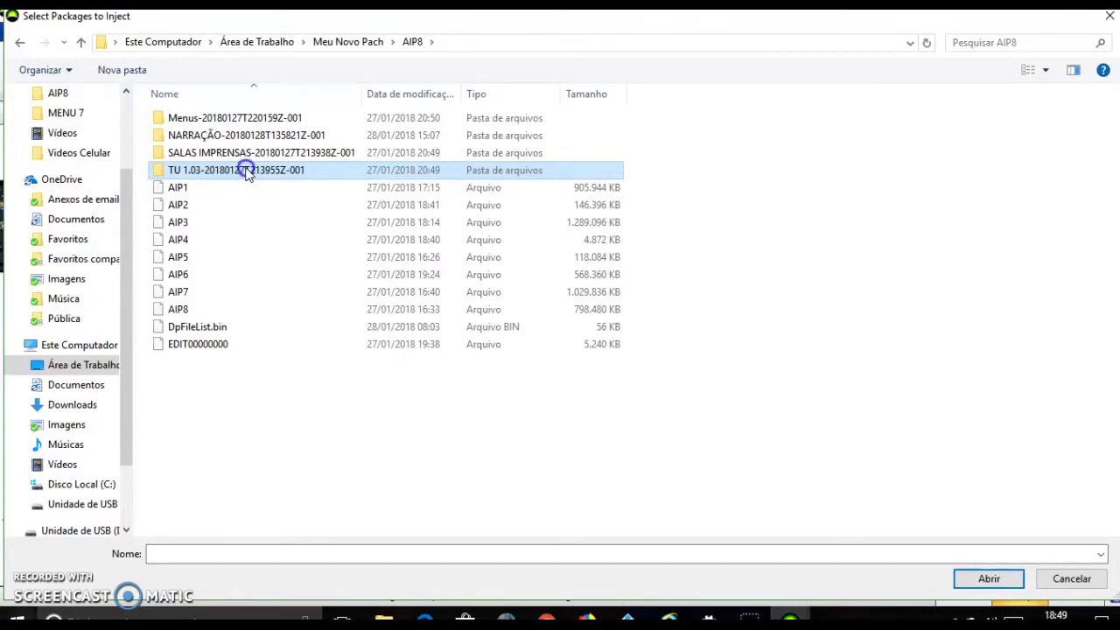
double_click(246, 172)
double_click(200, 123)
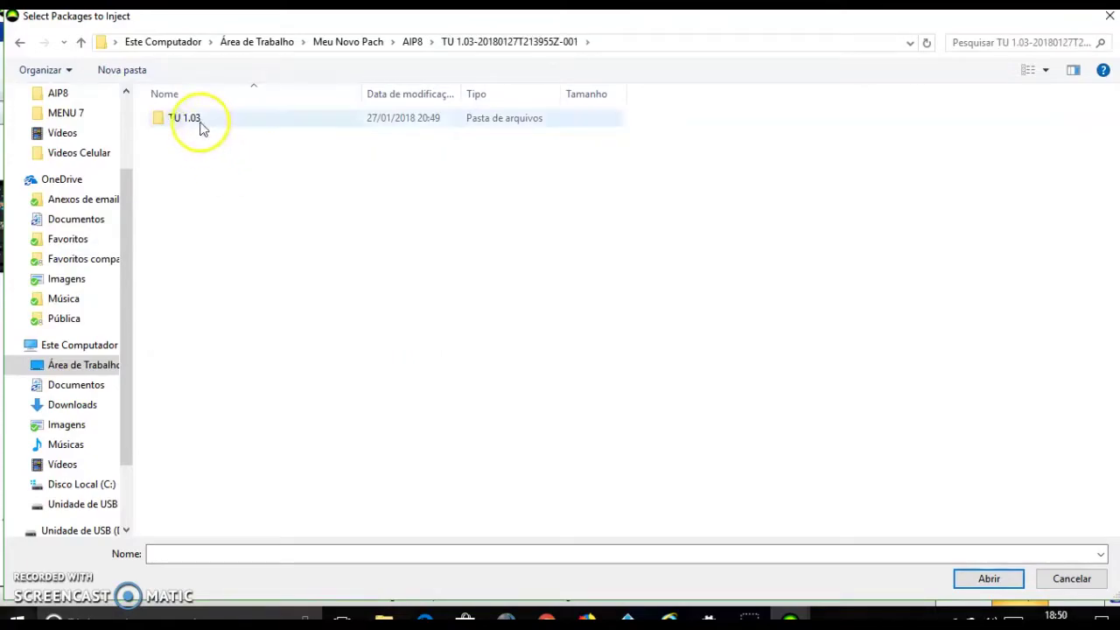
double_click(211, 126)
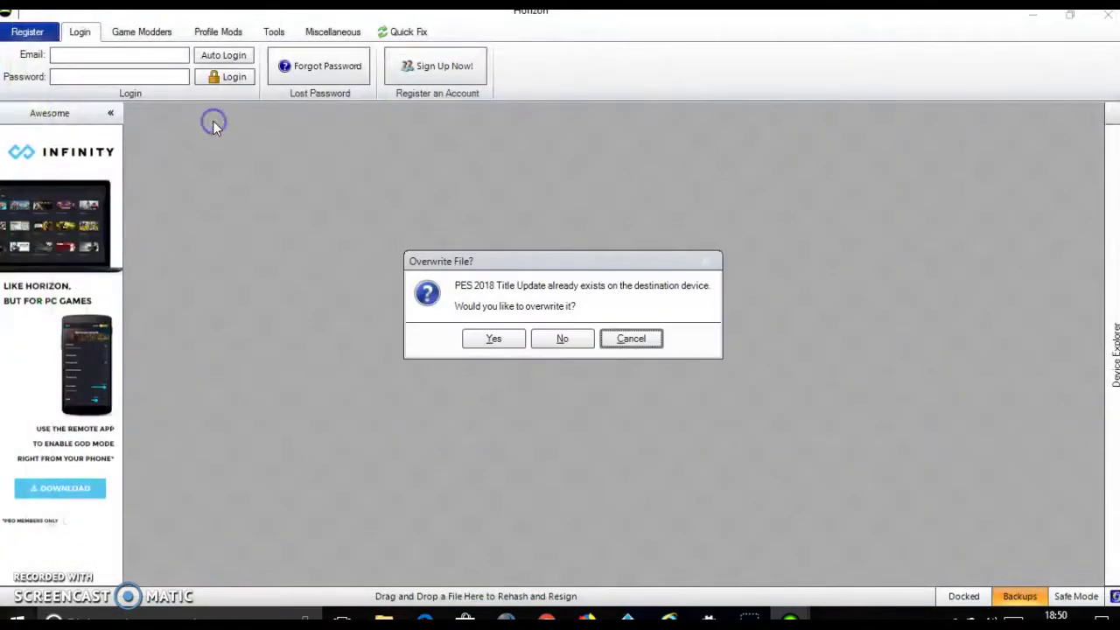
left_click(494, 340)
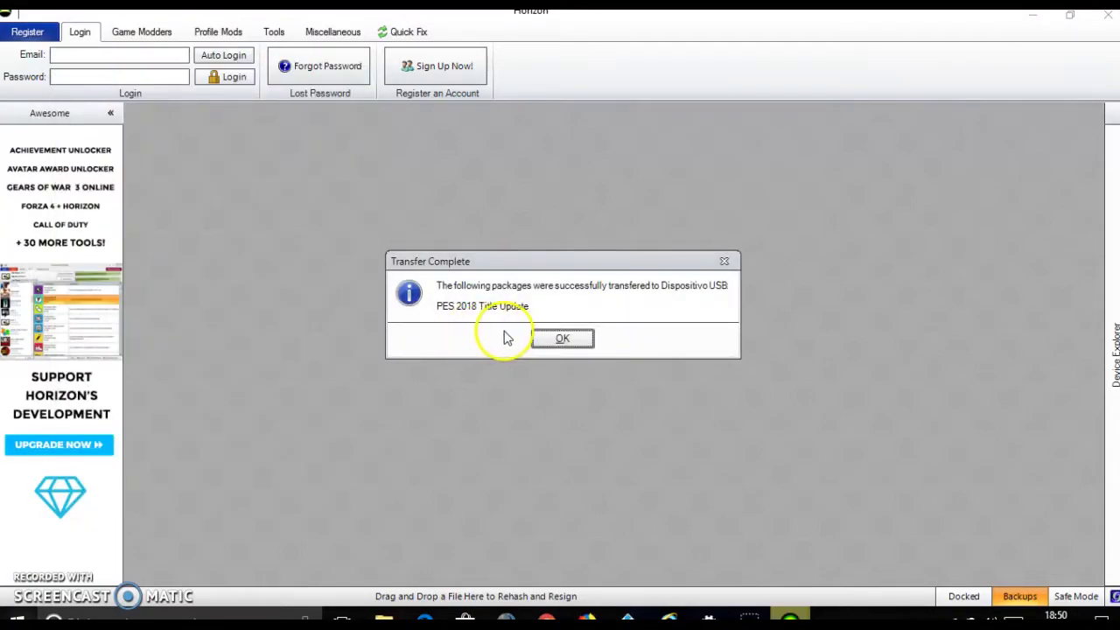
left_click(557, 342)
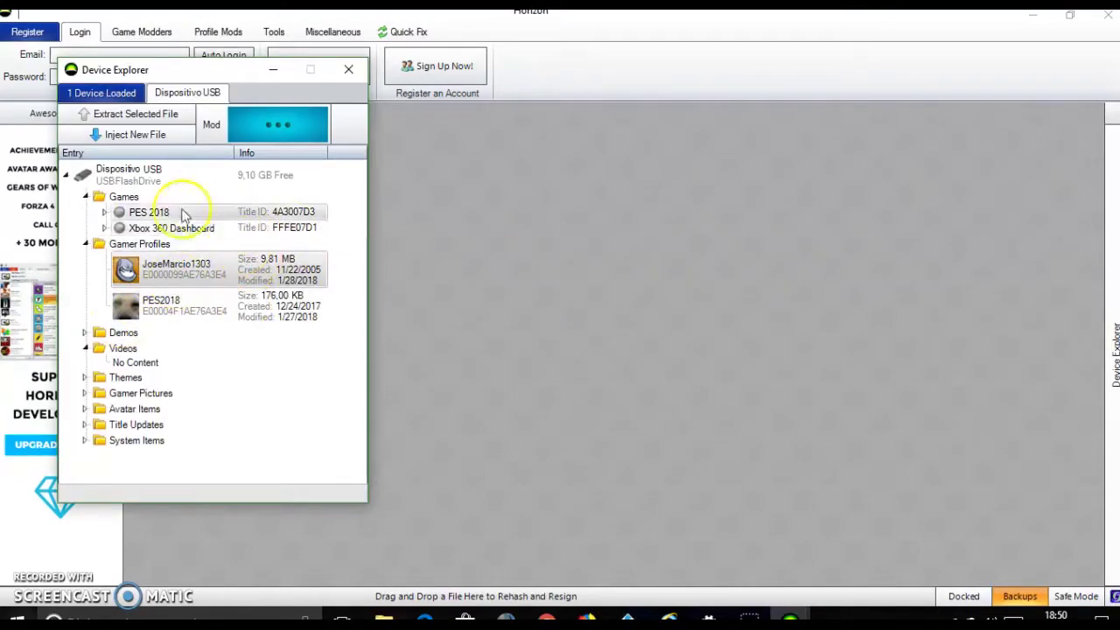
Open the Dados Editados Infinity Alpha saved game from the PES 2018 game contents on the USB device
left_click(105, 213)
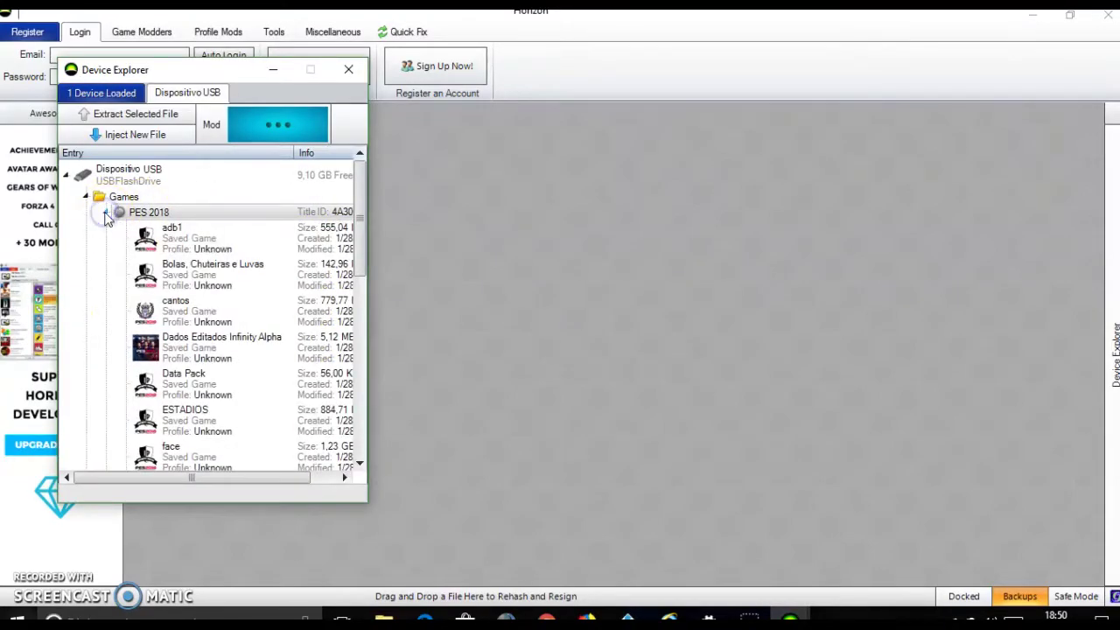
left_click(243, 340)
double_click(242, 340)
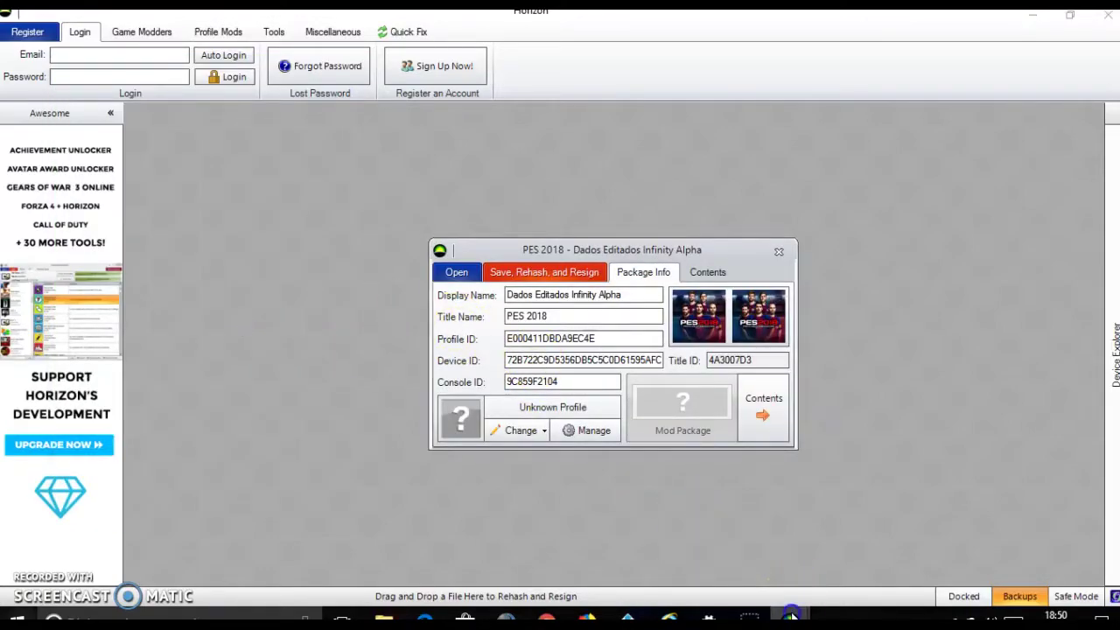
Open the 9,81 MB gamer profile package from the Device Explorer and arrange it apart from the Dados Editados Infinity Alpha package
mouse_move(790, 620)
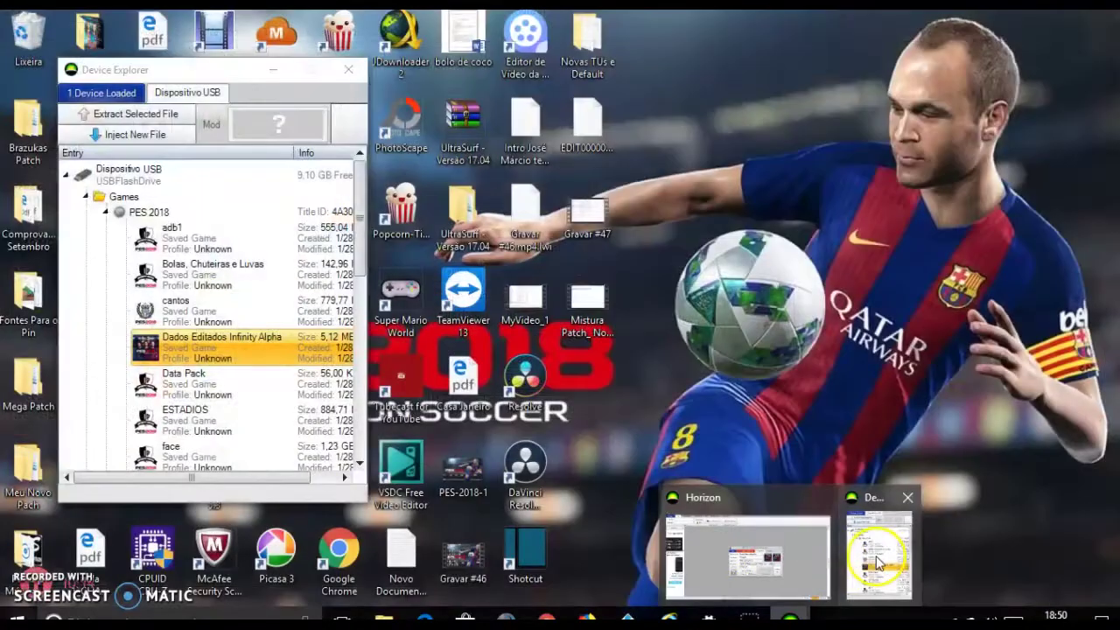
left_click(879, 552)
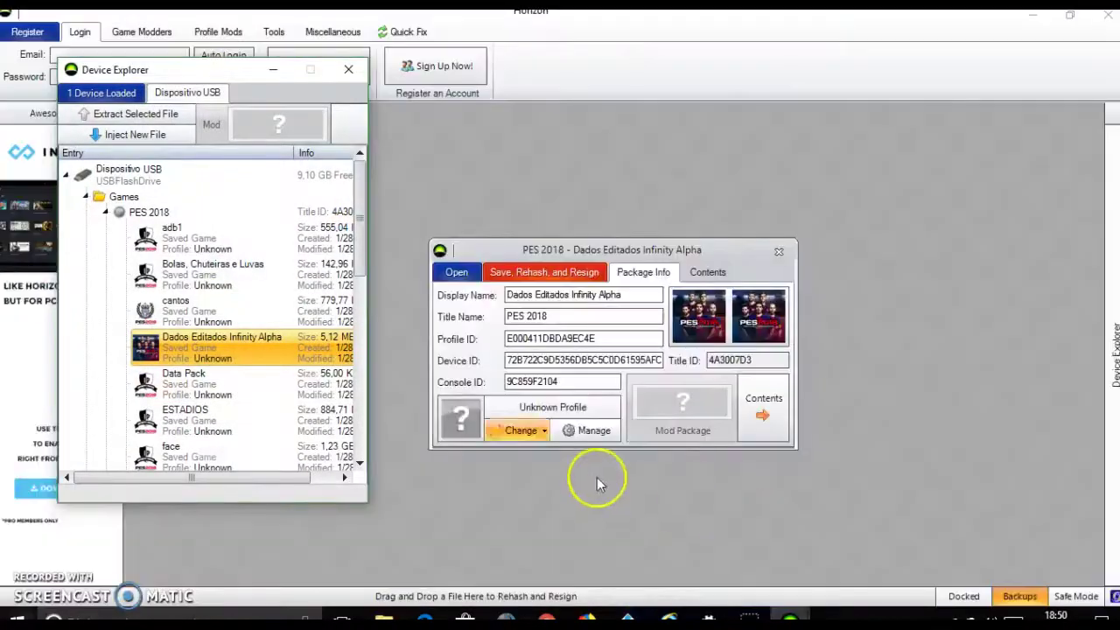
scroll(362, 400, "down", 10)
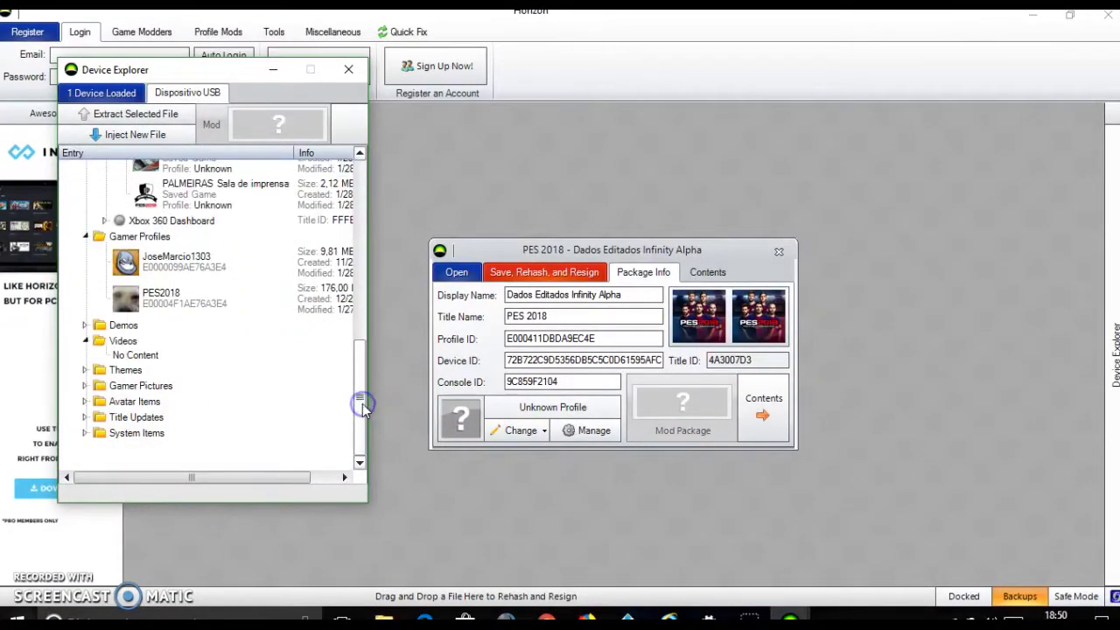
left_click(182, 264)
double_click(182, 262)
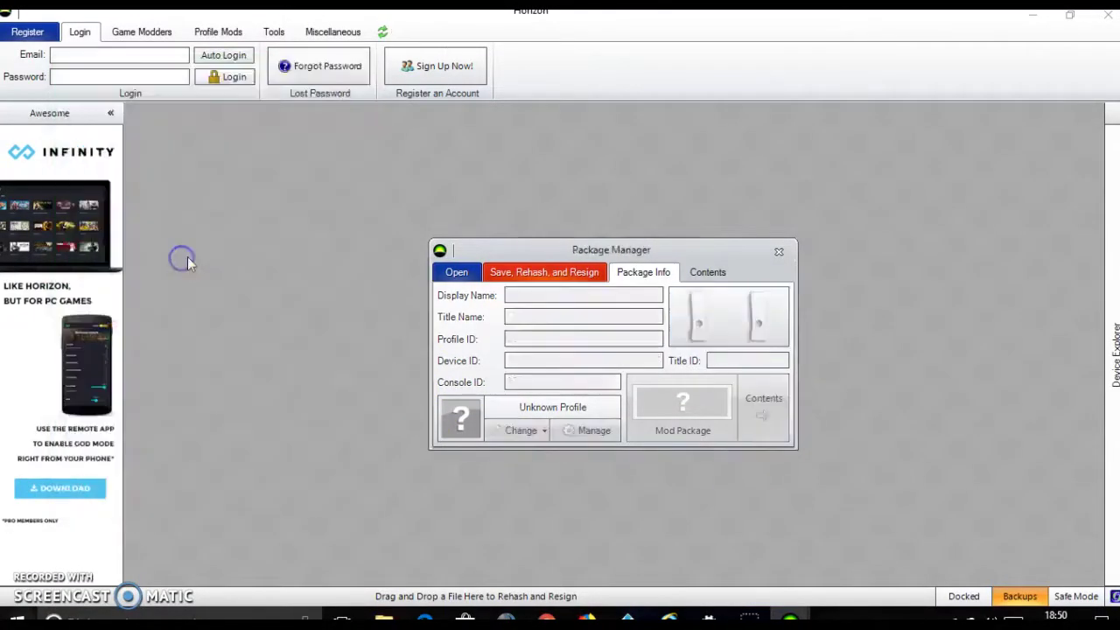
left_click_drag(548, 250, 273, 150)
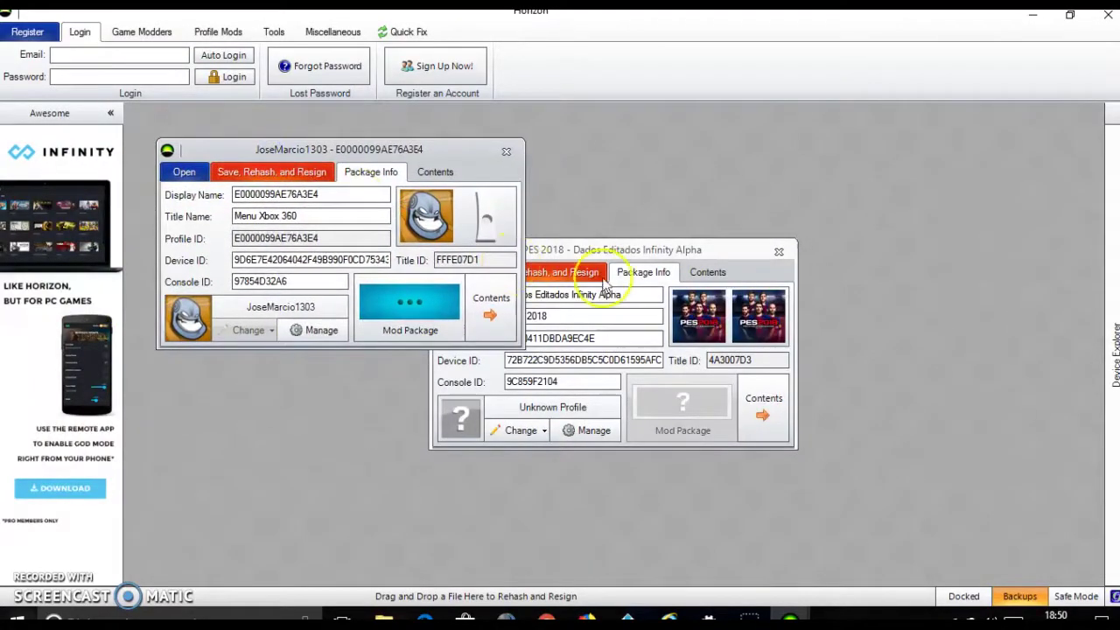
left_click(658, 252)
left_click_drag(658, 252, 877, 371)
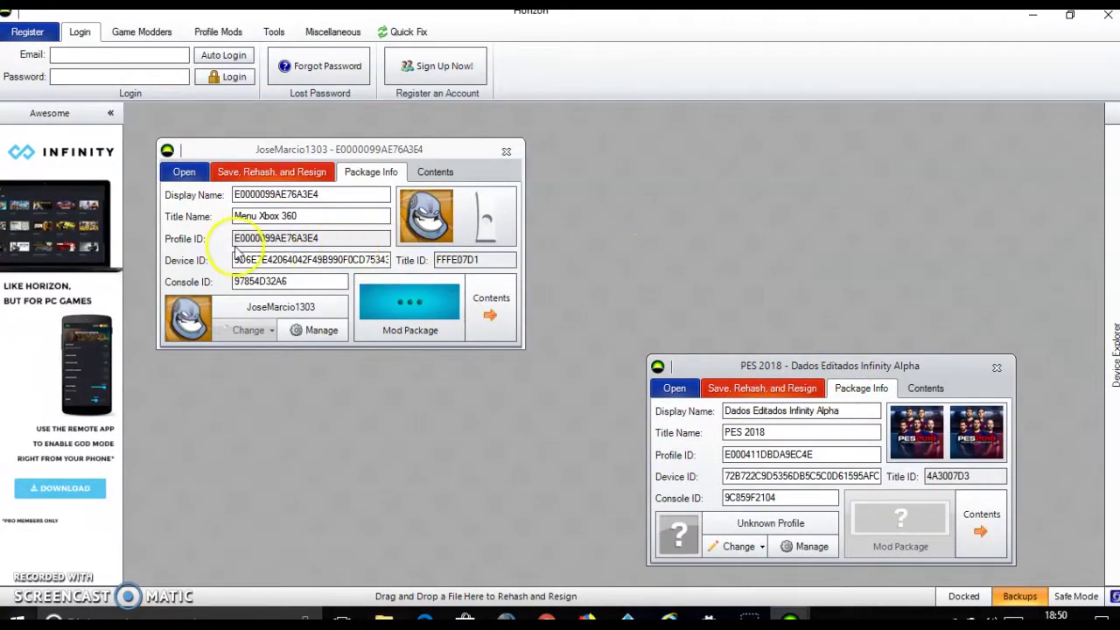
Copy the gamer profile's Profile ID into the Profile ID of the Dados Editados Infinity Alpha package
double_click(272, 242)
key("ctrl+c")
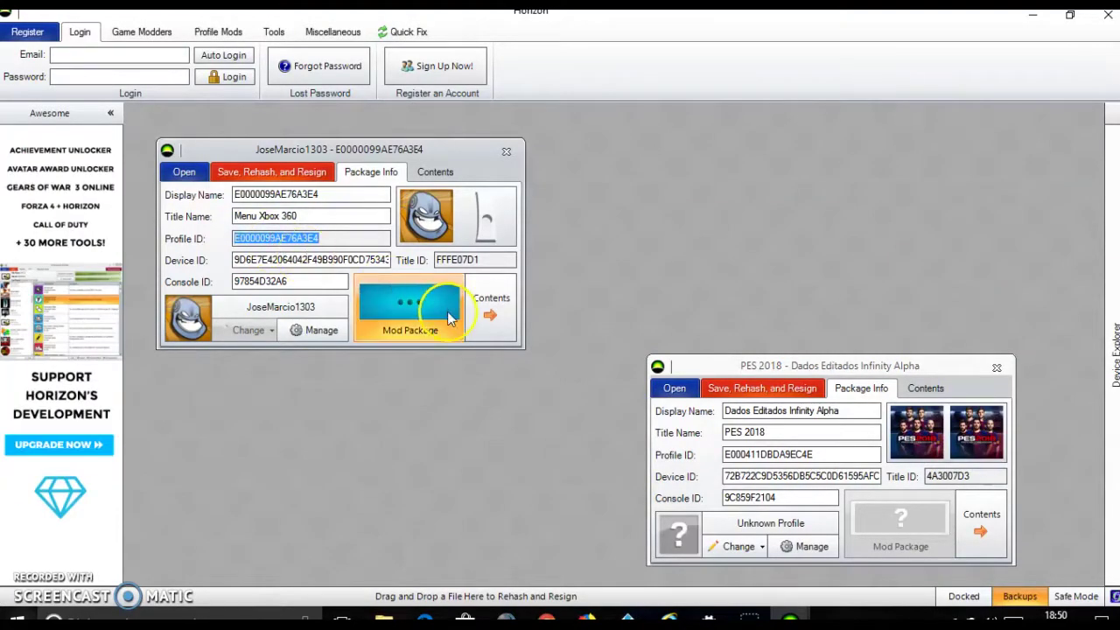
double_click(781, 455)
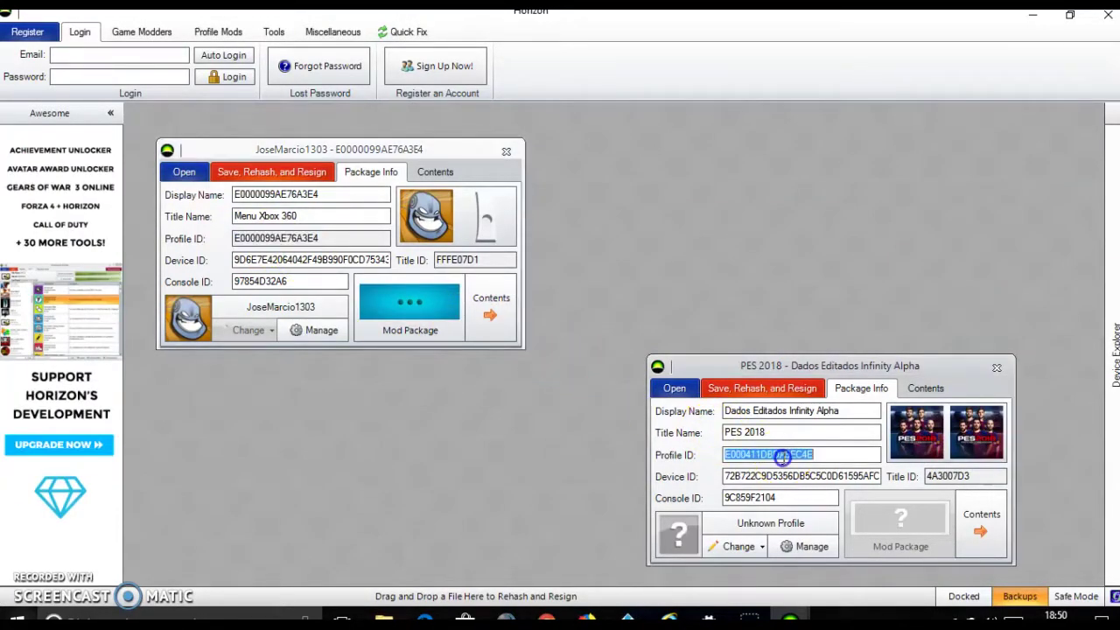
key("ctrl+v")
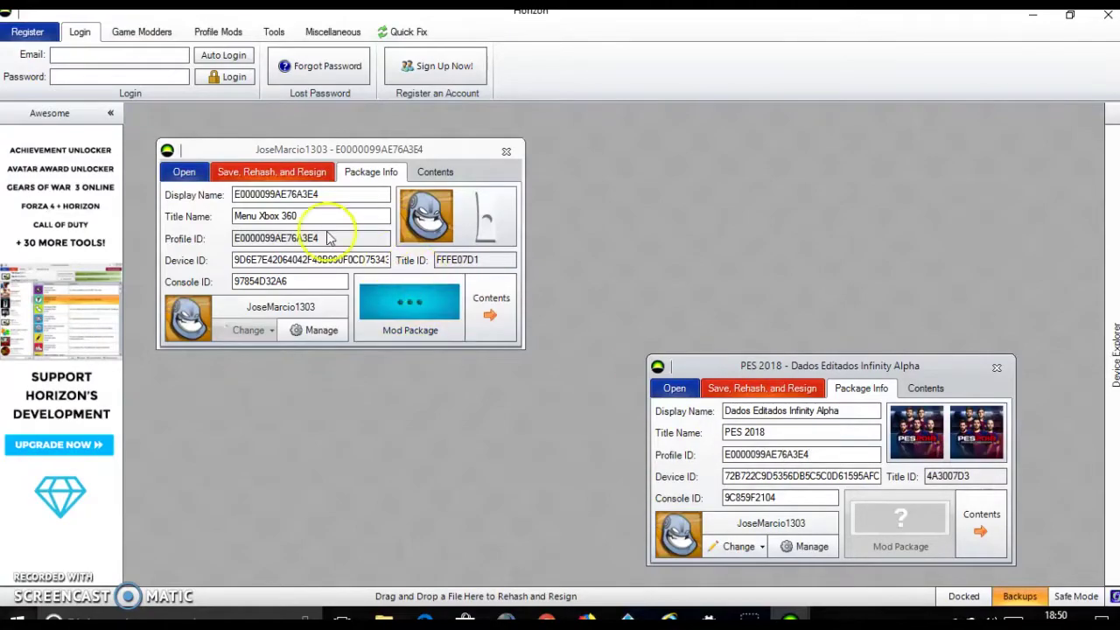
Copy the gamer profile's Device ID and Console ID into the matching fields of the Dados Editados Infinity Alpha package
double_click(304, 259)
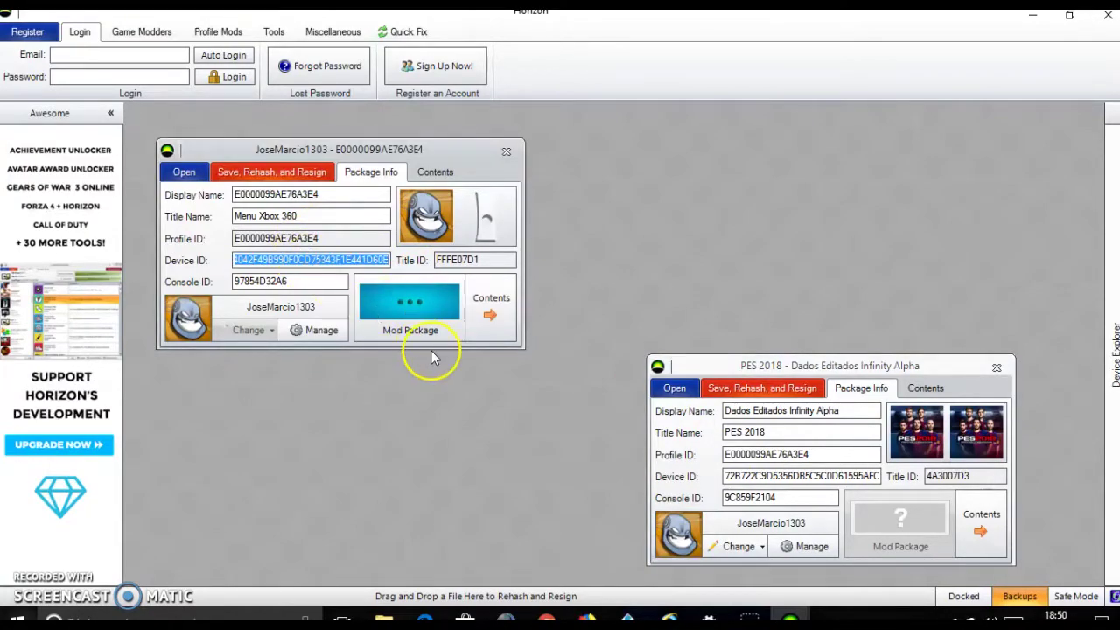
double_click(752, 476)
key("ctrl+v")
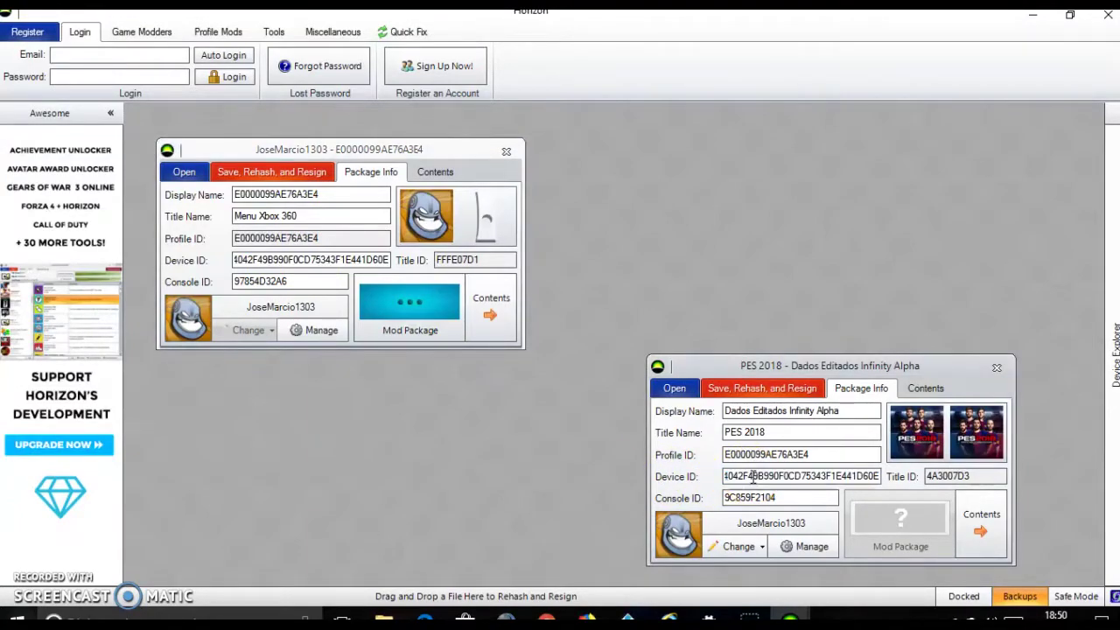
double_click(261, 280)
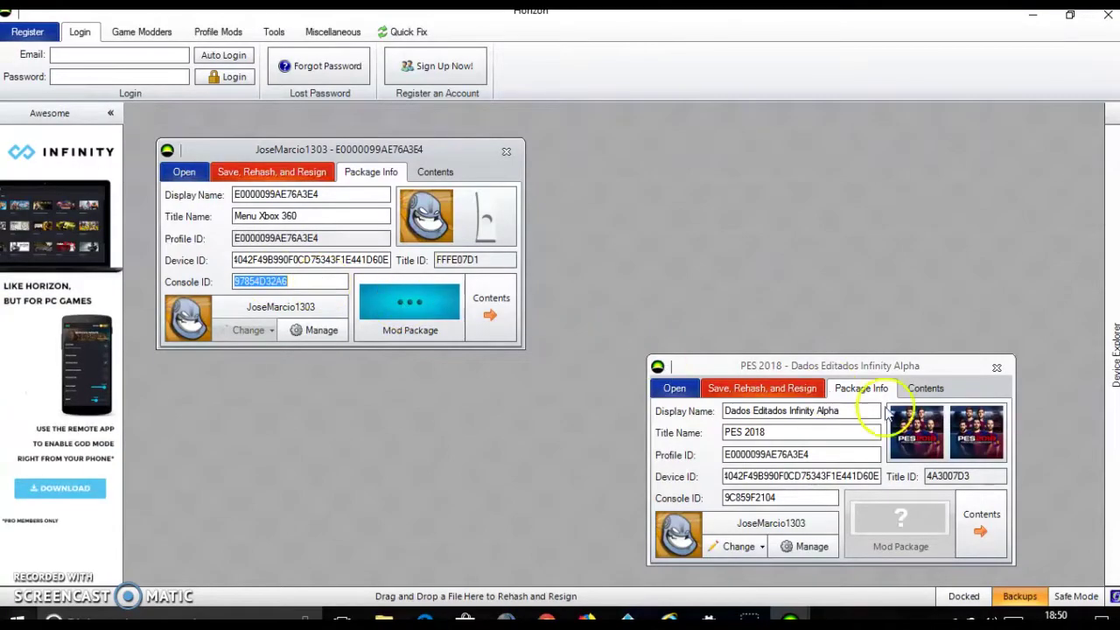
double_click(745, 496)
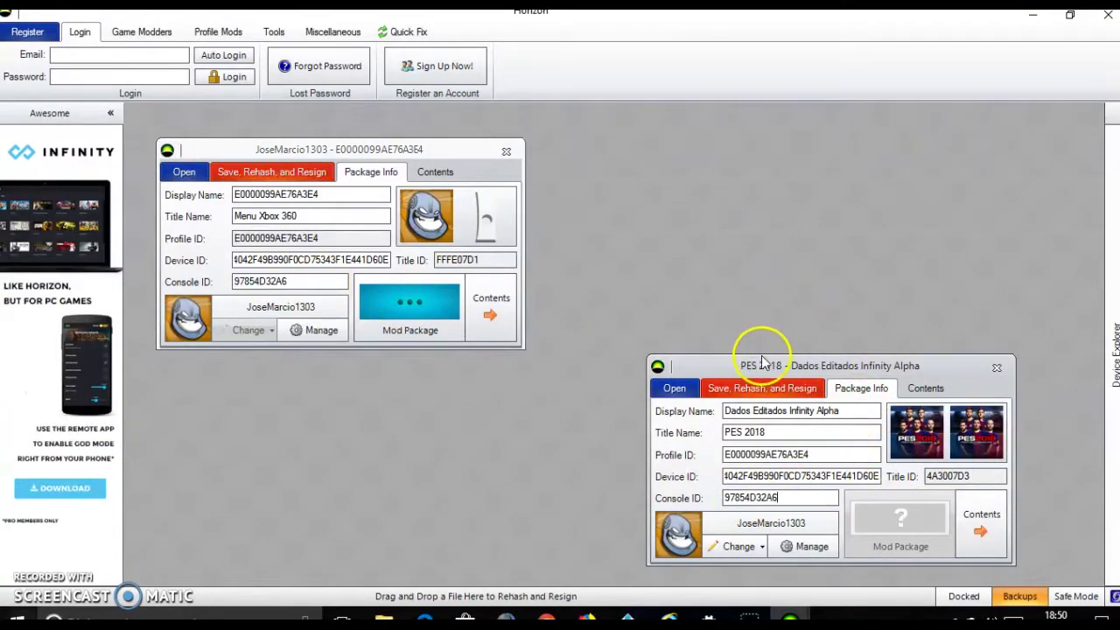
Save, rehash and resign the Dados Editados Infinity Alpha package to the device, and close both package windows
left_click(763, 387)
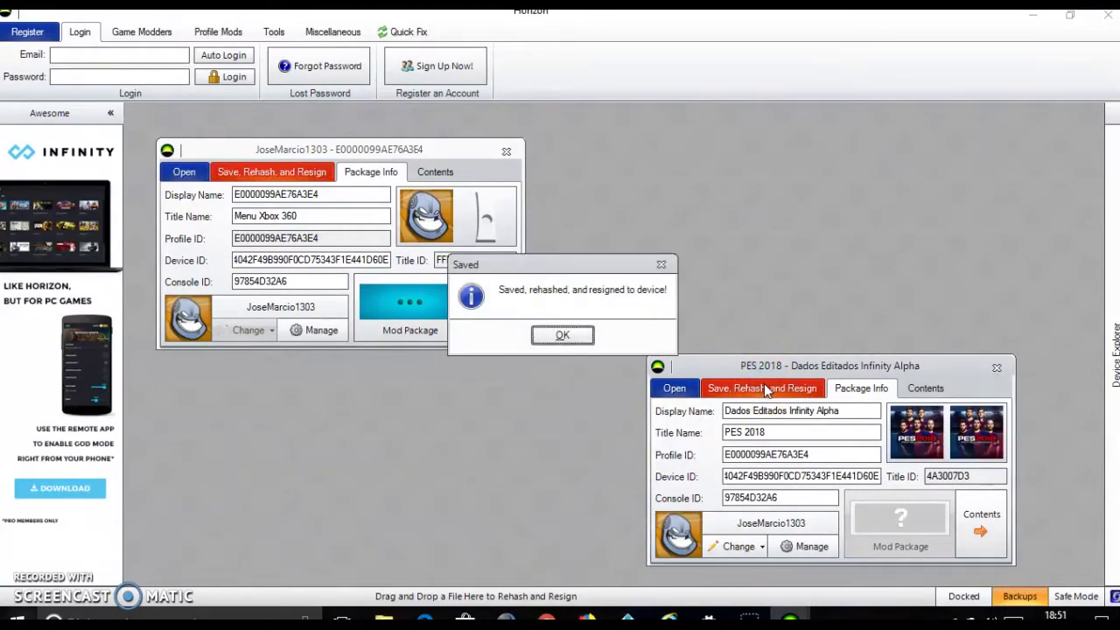
left_click(547, 328)
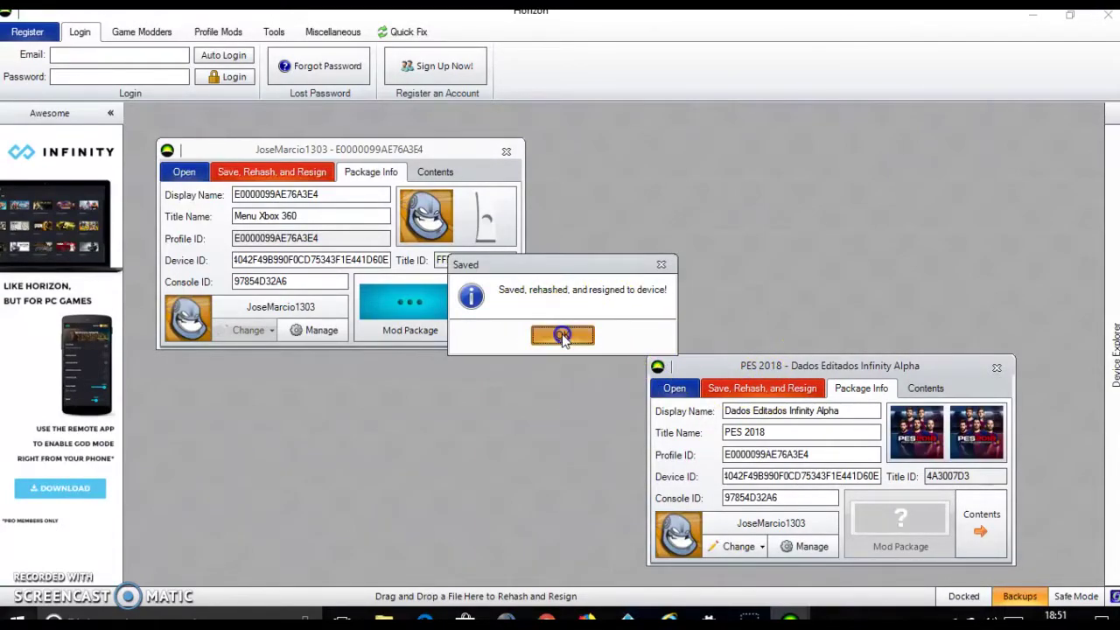
left_click(511, 153)
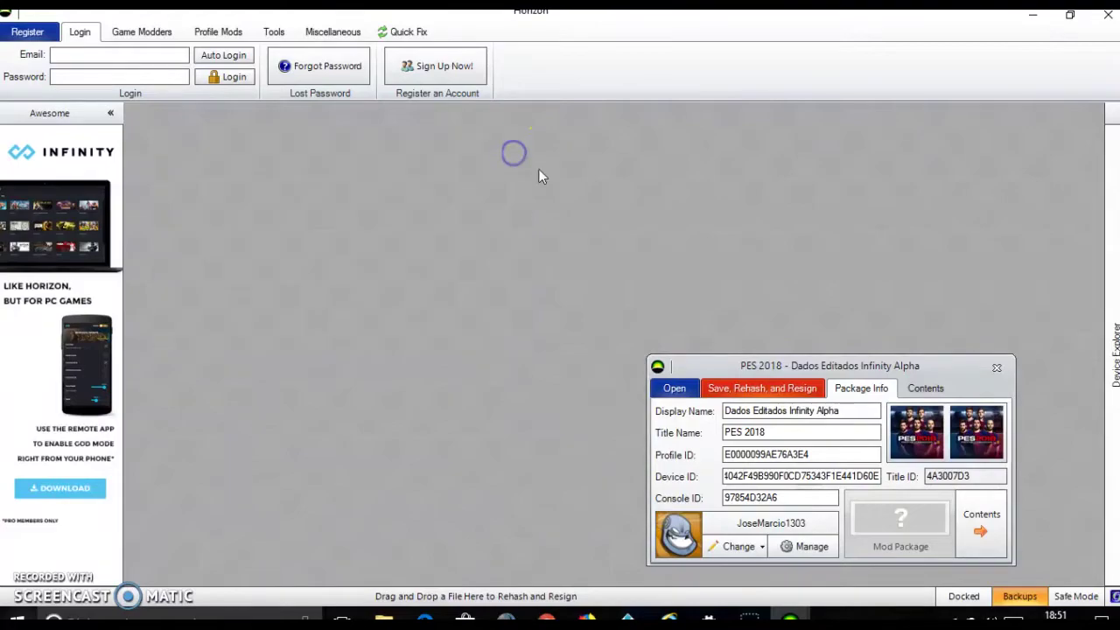
left_click(996, 368)
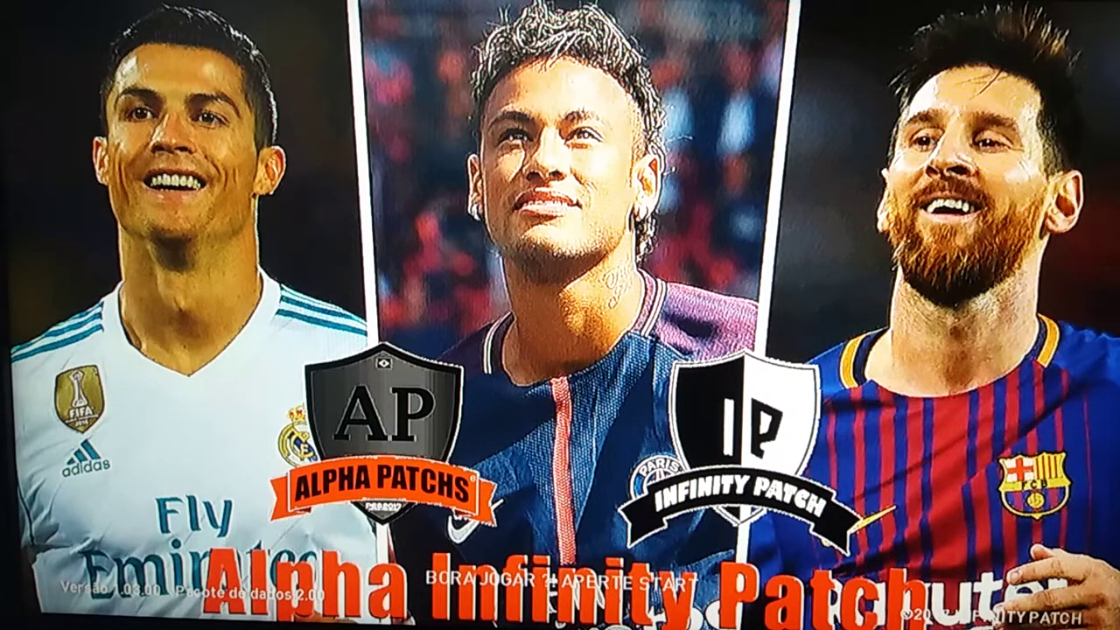
key("Return")
key("Down")
key("Up")
key("Down")
key("Up")
key("Return")
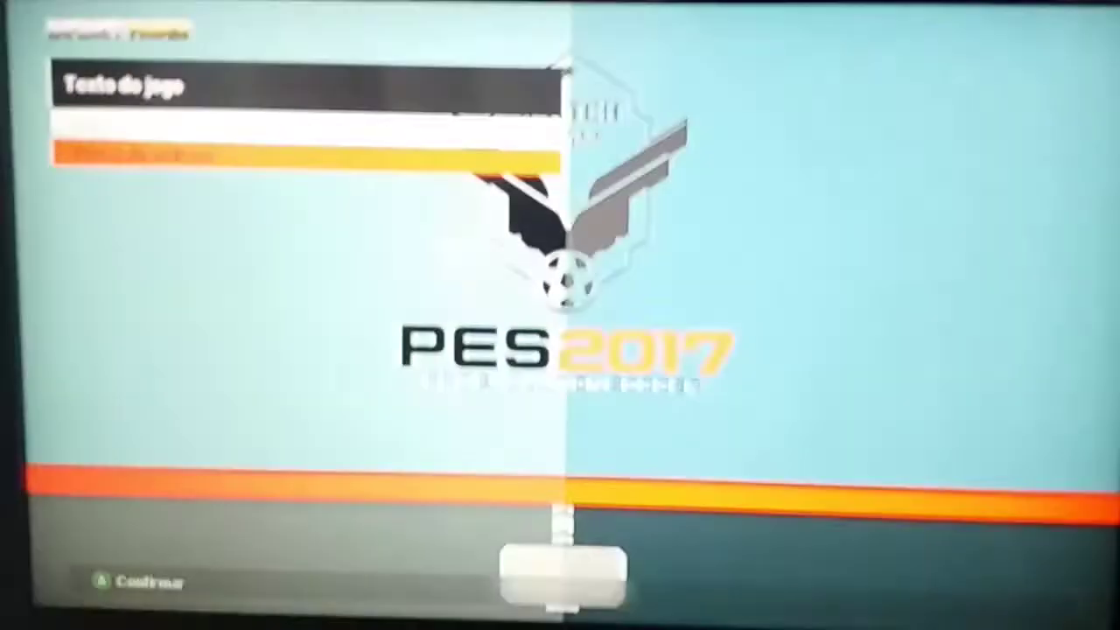
key("Return")
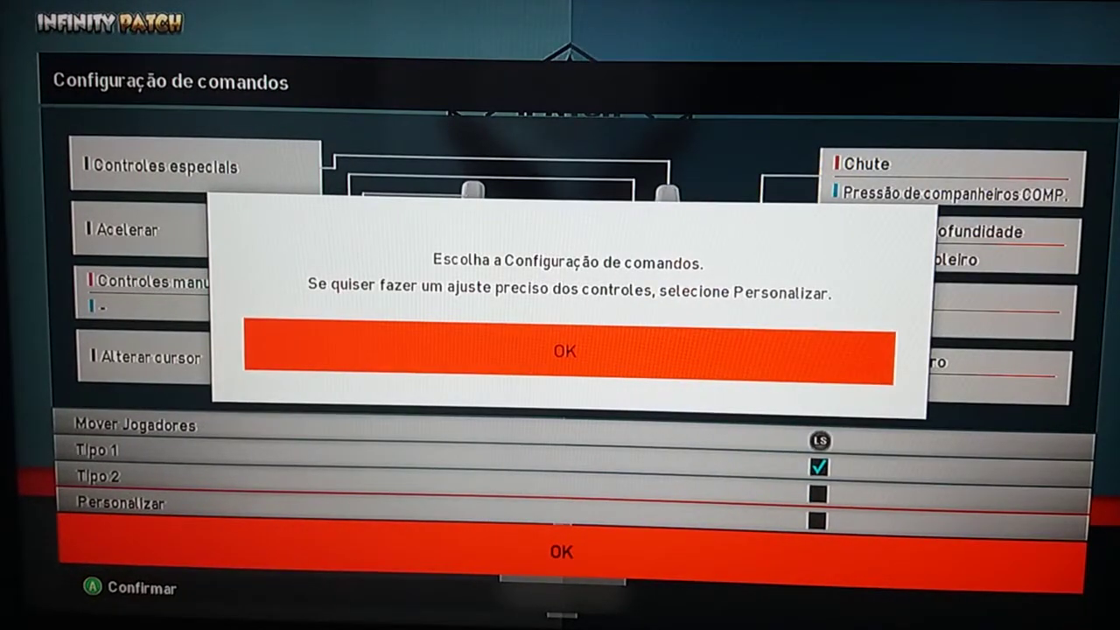
key("Return")
key("Up")
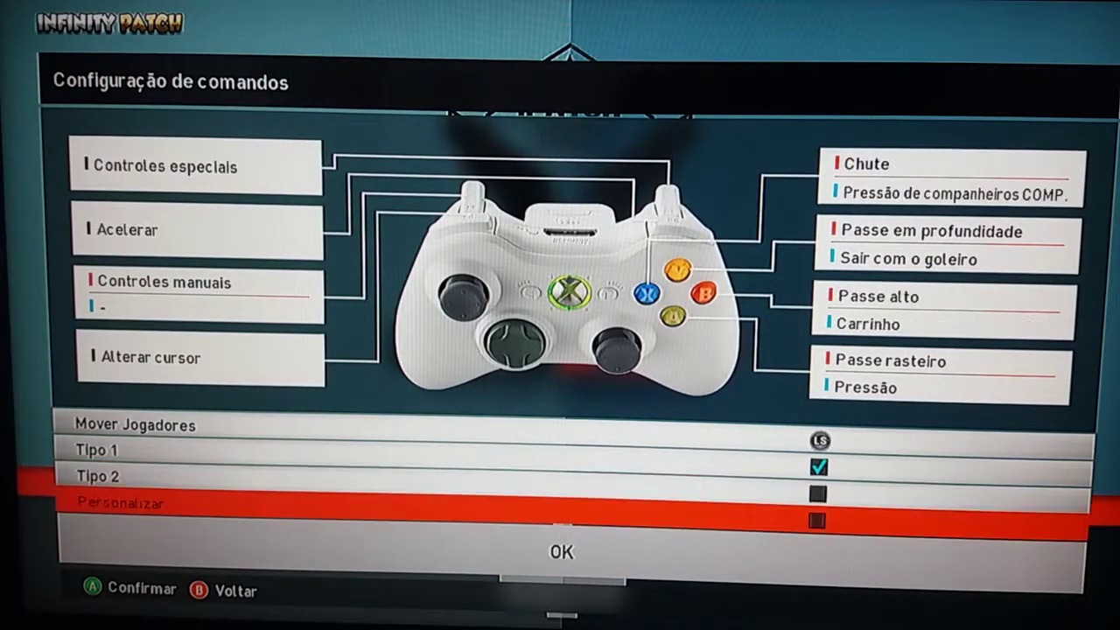
key("Return")
key("Down")
key("Down")
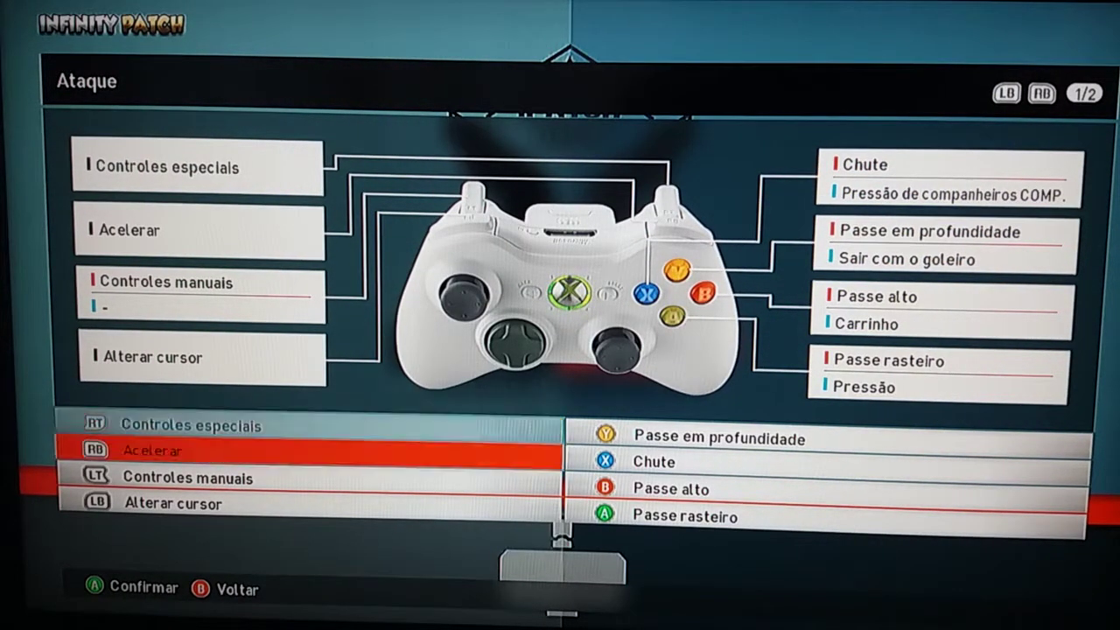
key("Return")
key("Down")
key("Escape")
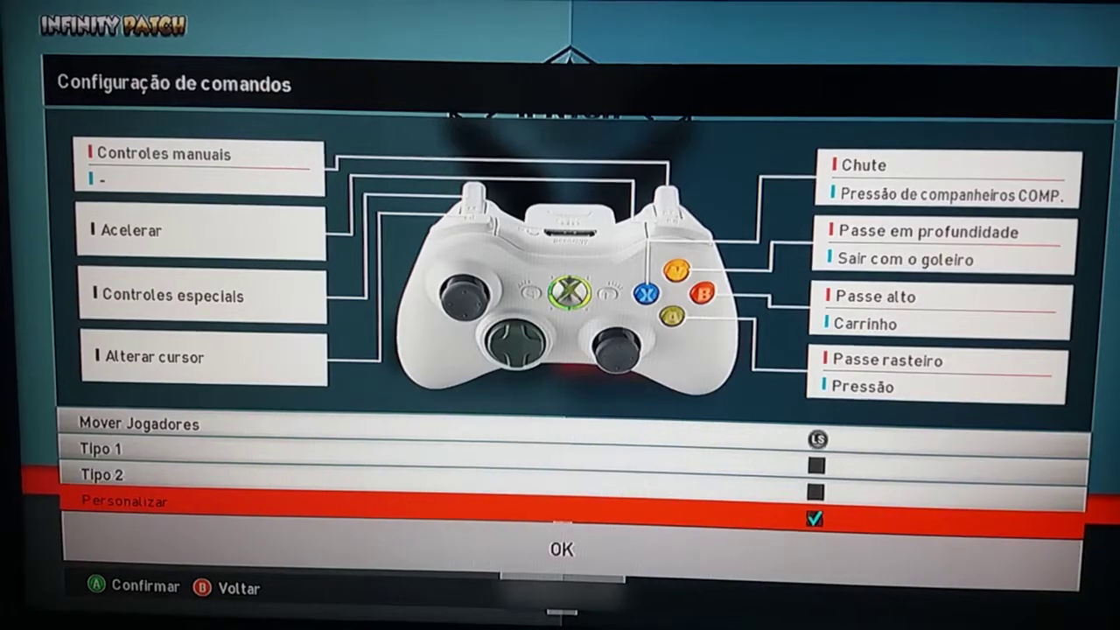
key("Down")
key("Return")
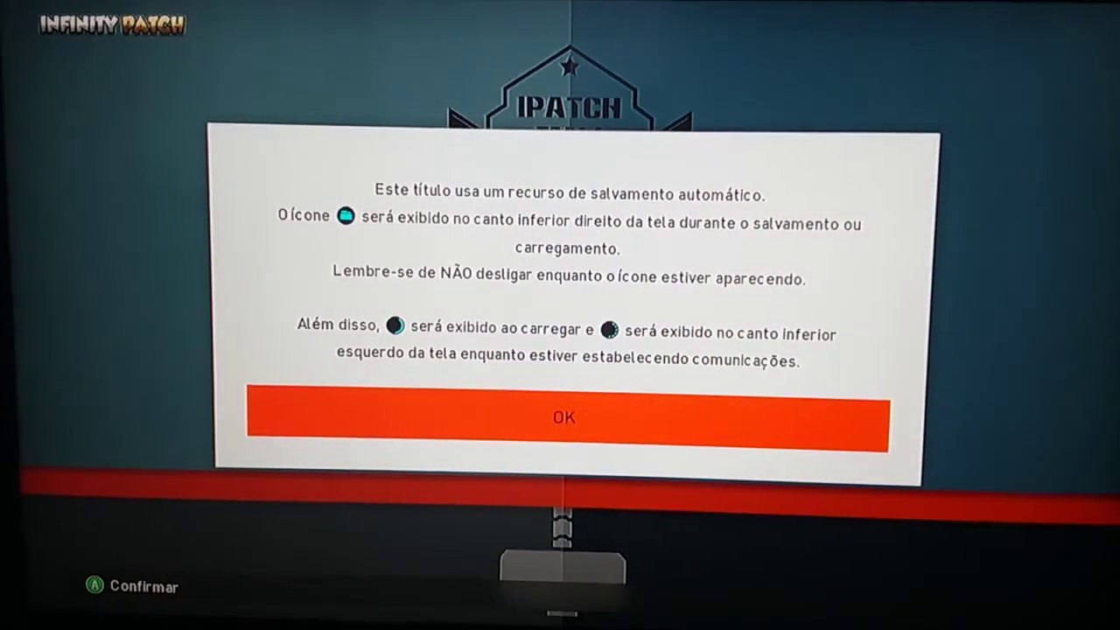
key("Return")
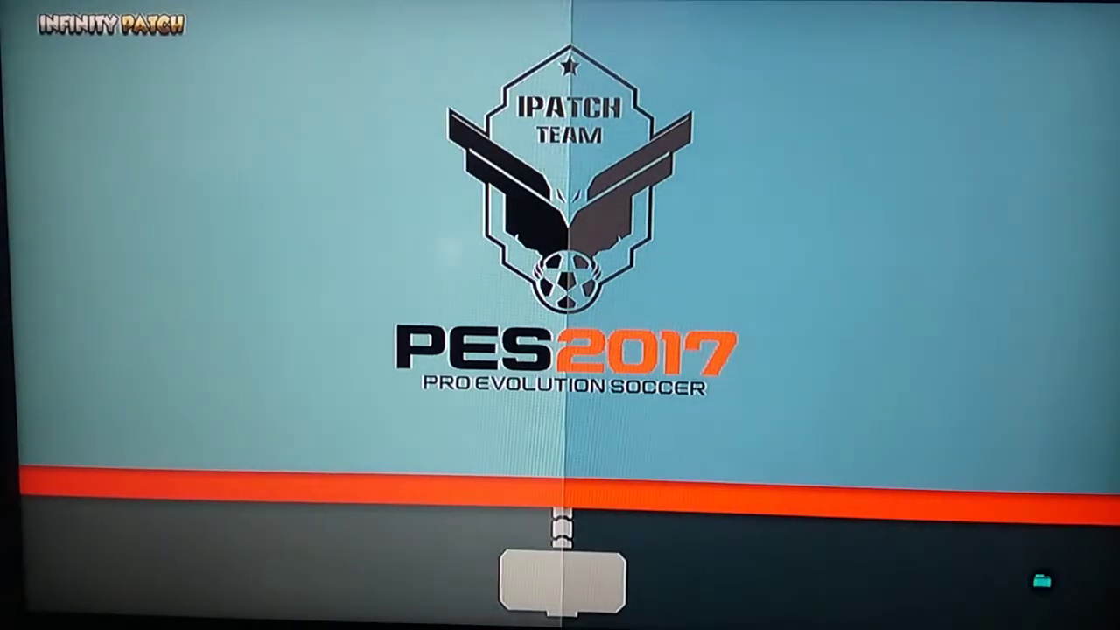